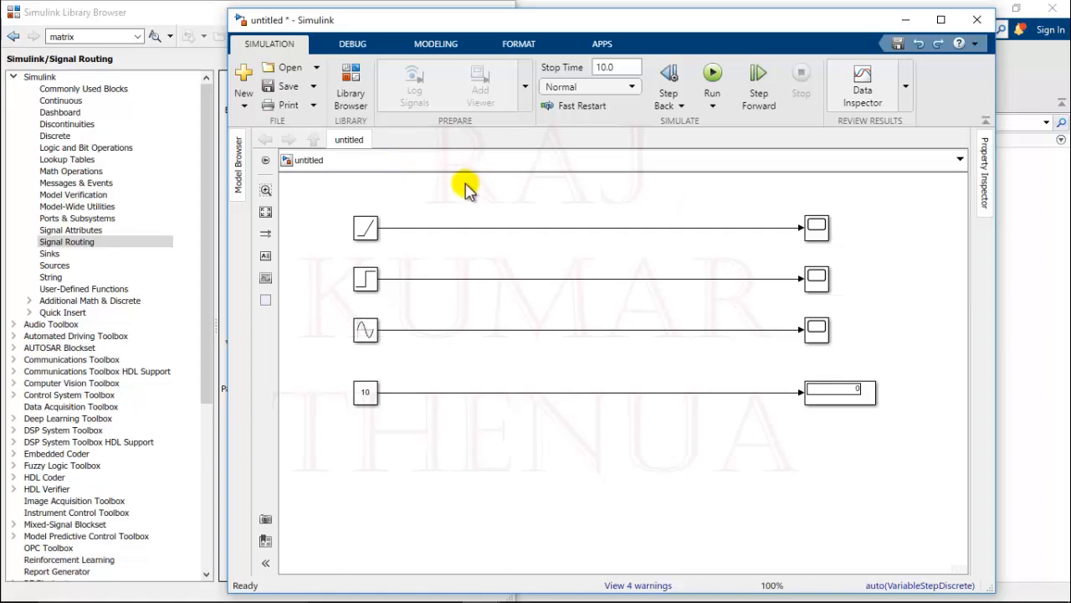
Add a Bus Creator and a Bus Selector from the Signal Routing library, placing the Bus Creator beside the source blocks
{"action": "left_click", "coordinate": [74, 243]}
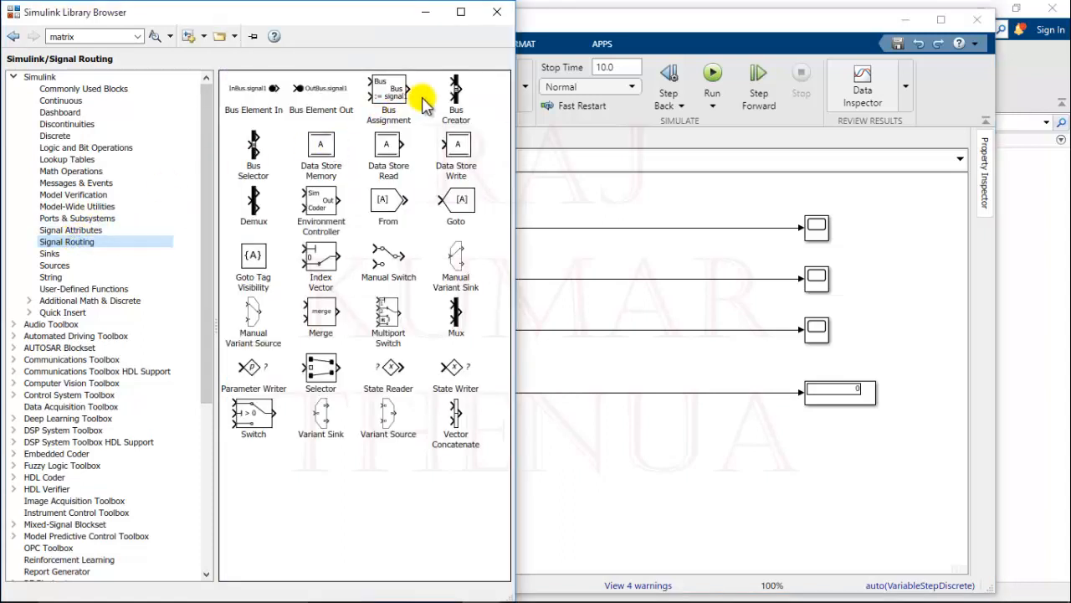
{"action": "left_click_drag", "start_coordinate": [456, 94], "coordinate": [563, 484]}
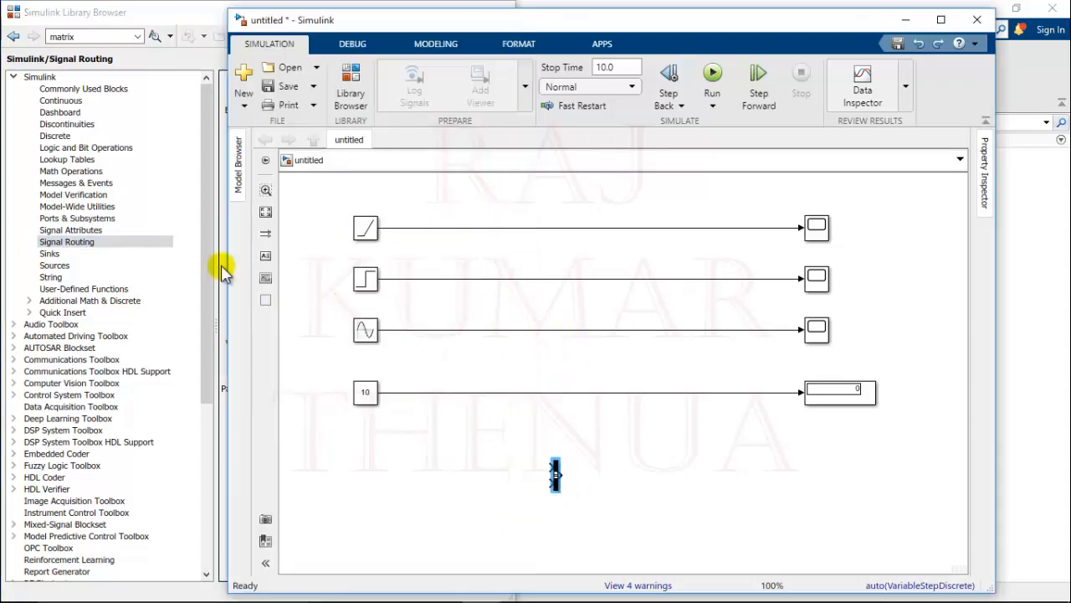
{"action": "left_click", "coordinate": [109, 241]}
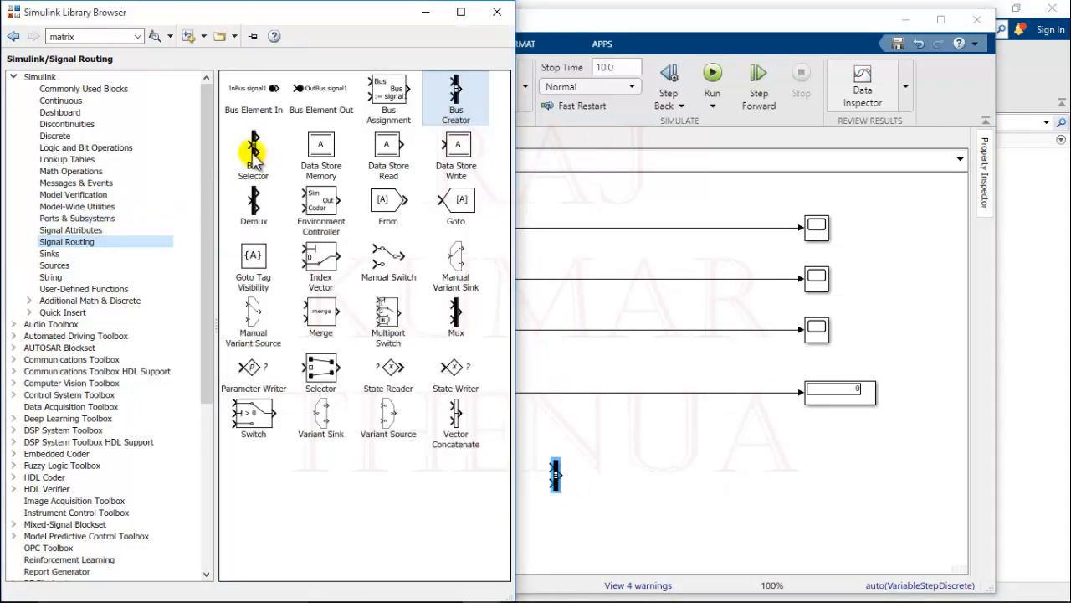
{"action": "left_click_drag", "start_coordinate": [254, 159], "coordinate": [657, 476]}
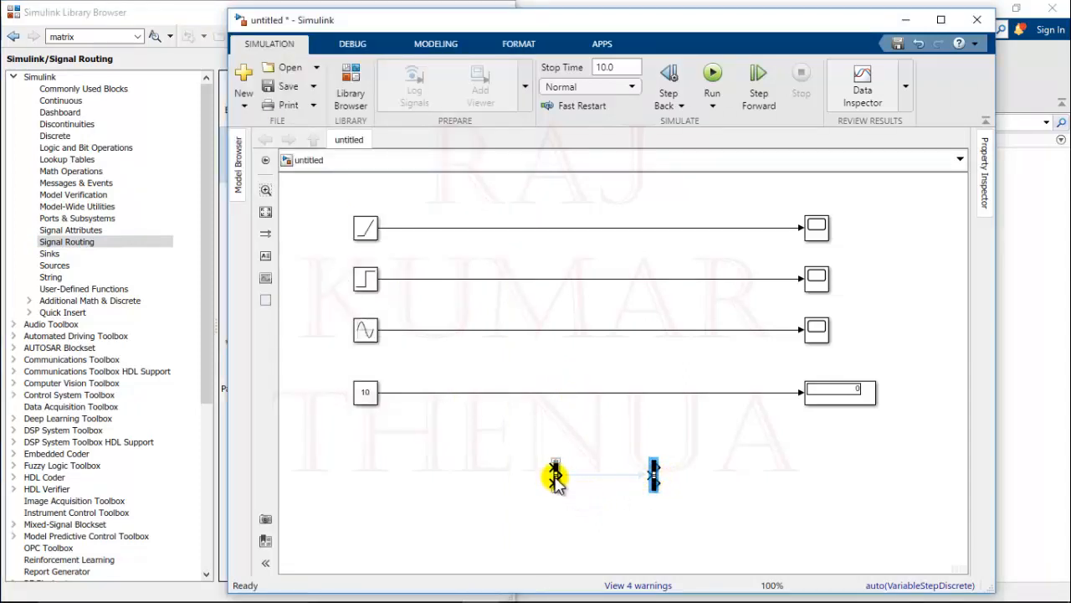
{"action": "left_click_drag", "start_coordinate": [556, 475], "coordinate": [501, 303]}
Delete the four signal lines that link the source blocks directly to the three scopes and the display
{"action": "left_click", "coordinate": [497, 227]}
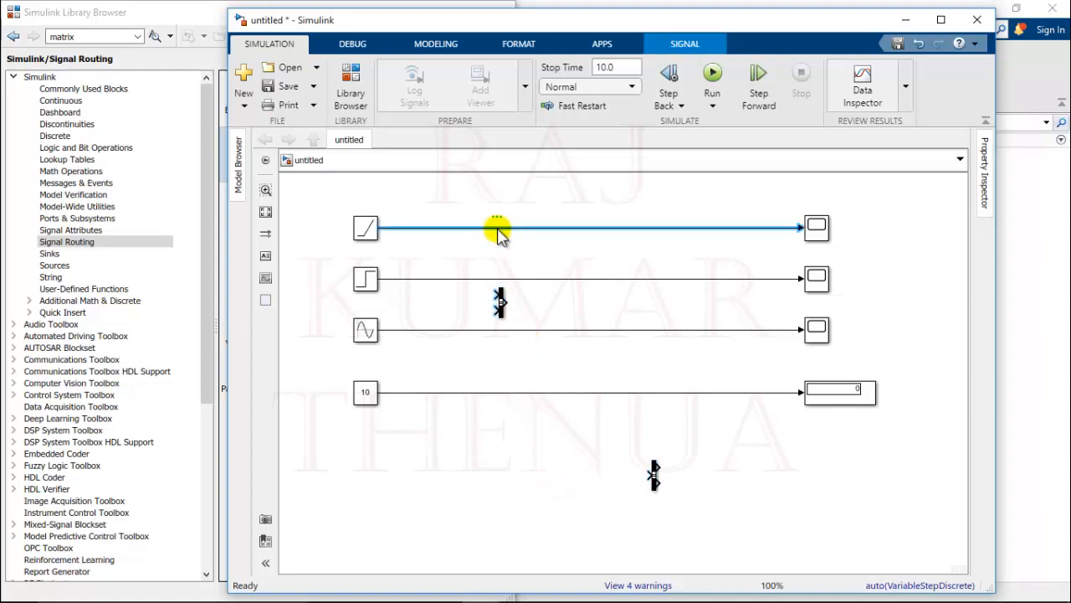
{"action": "key", "text": "Delete"}
{"action": "left_click", "coordinate": [507, 279]}
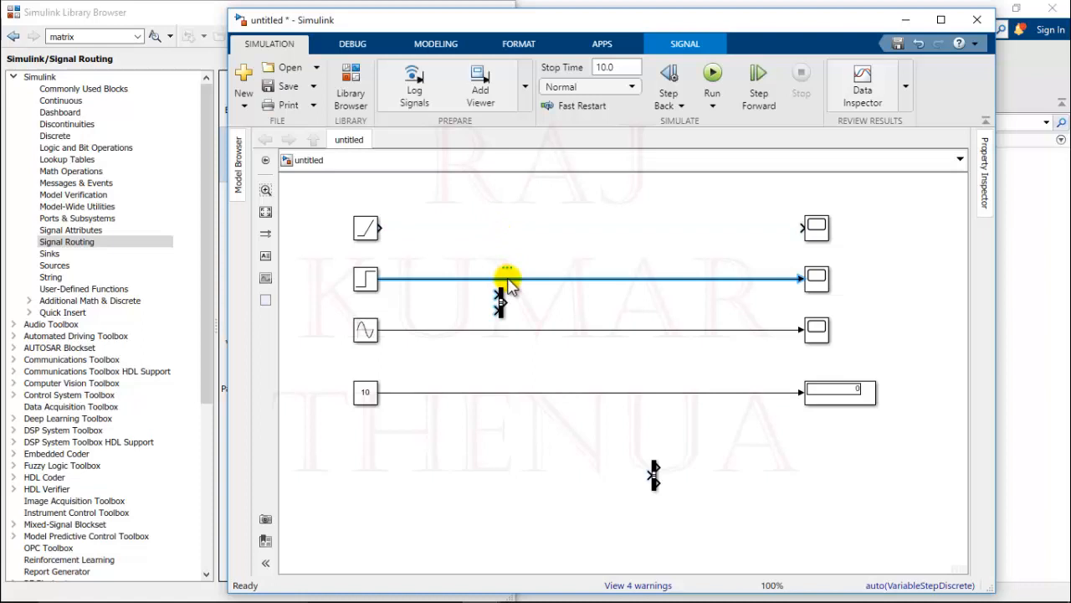
{"action": "key", "text": "Delete"}
{"action": "left_click", "coordinate": [528, 329]}
{"action": "key", "text": "Delete"}
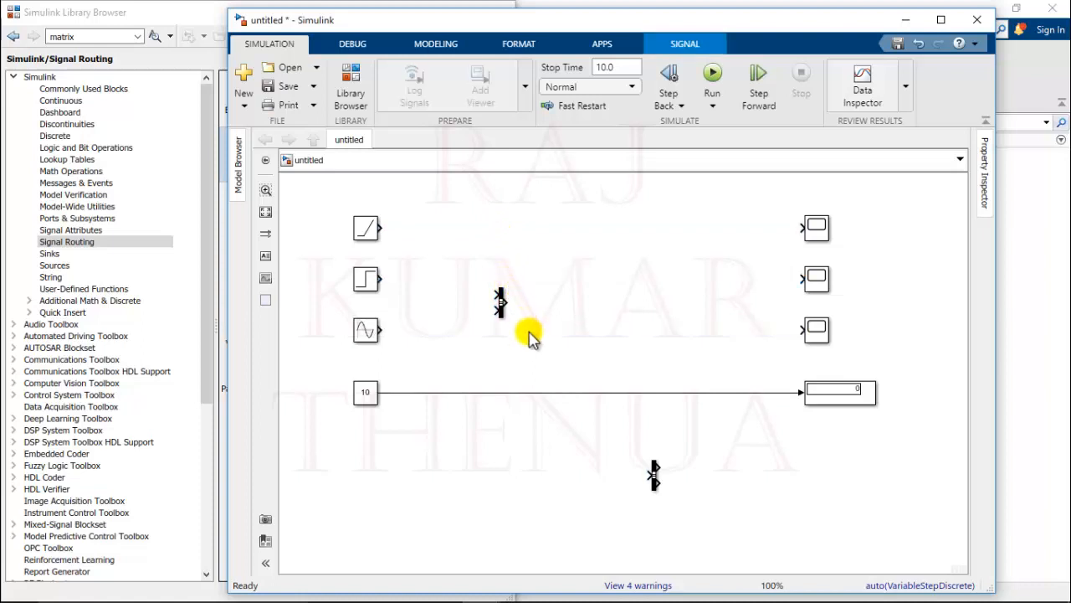
{"action": "left_click", "coordinate": [543, 392]}
{"action": "key", "text": "Delete"}
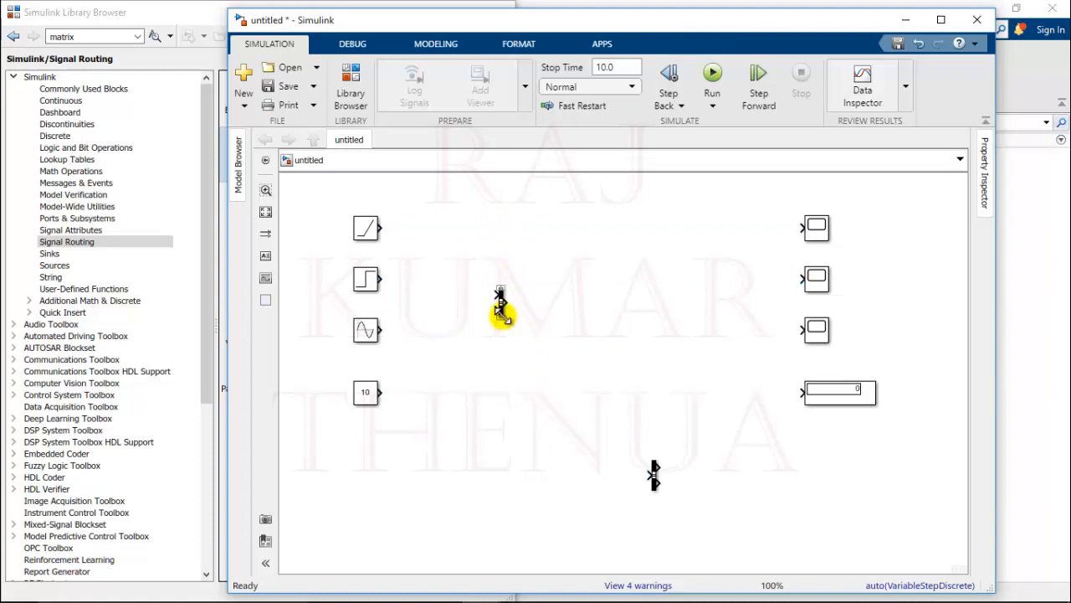
Stretch the Bus Creator vertically and set its number of inputs to 4
{"action": "left_click_drag", "start_coordinate": [502, 316], "coordinate": [503, 287]}
{"action": "double_click", "coordinate": [502, 285]}
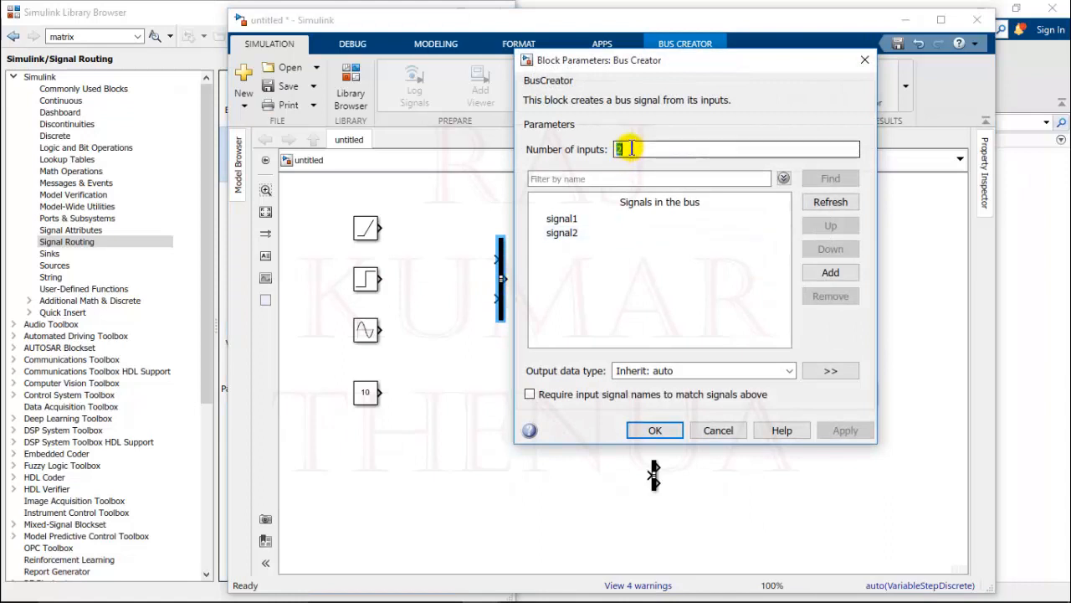
{"action": "type", "text": "4"}
{"action": "left_click", "coordinate": [657, 431]}
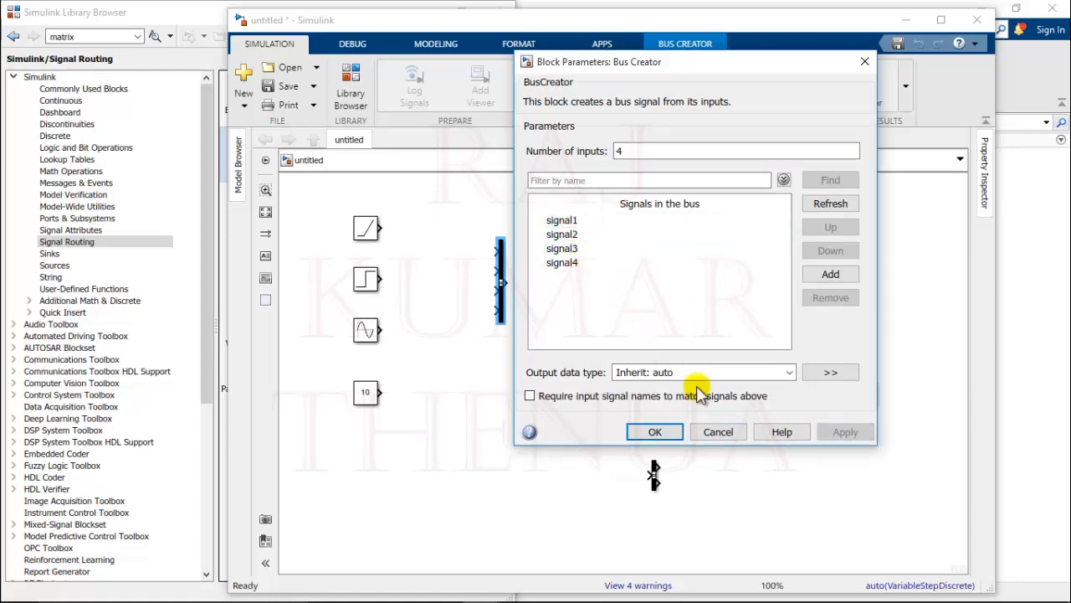
{"action": "left_click", "coordinate": [655, 431]}
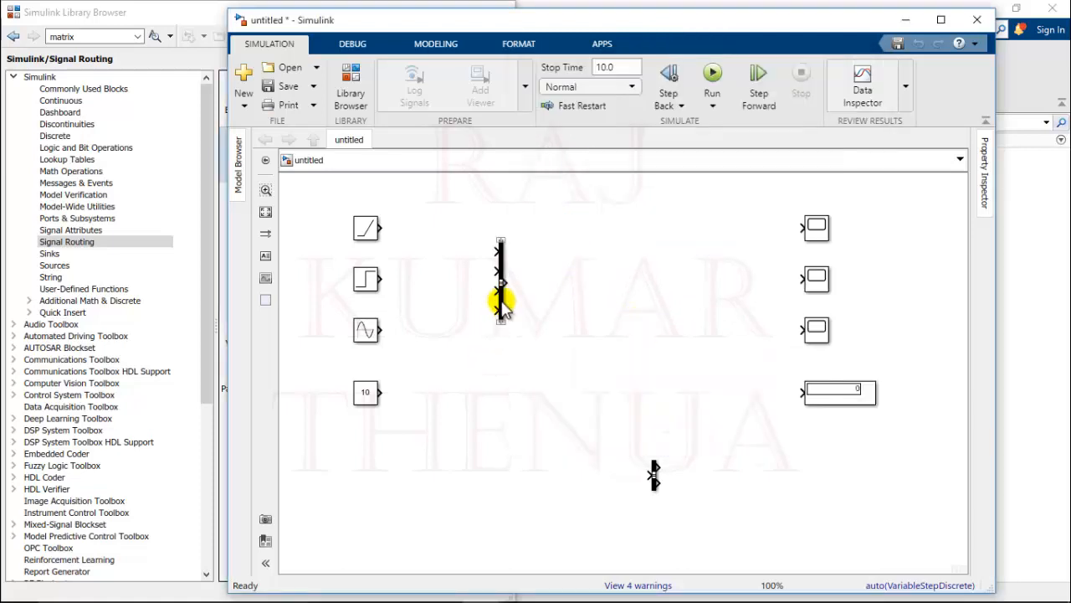
Wire the ramp, step, sine and constant blocks into the Bus Creator's four inputs, slanting the constant's line diagonally
{"action": "left_click_drag", "start_coordinate": [503, 303], "coordinate": [504, 323]}
{"action": "left_click_drag", "start_coordinate": [380, 228], "coordinate": [496, 273]}
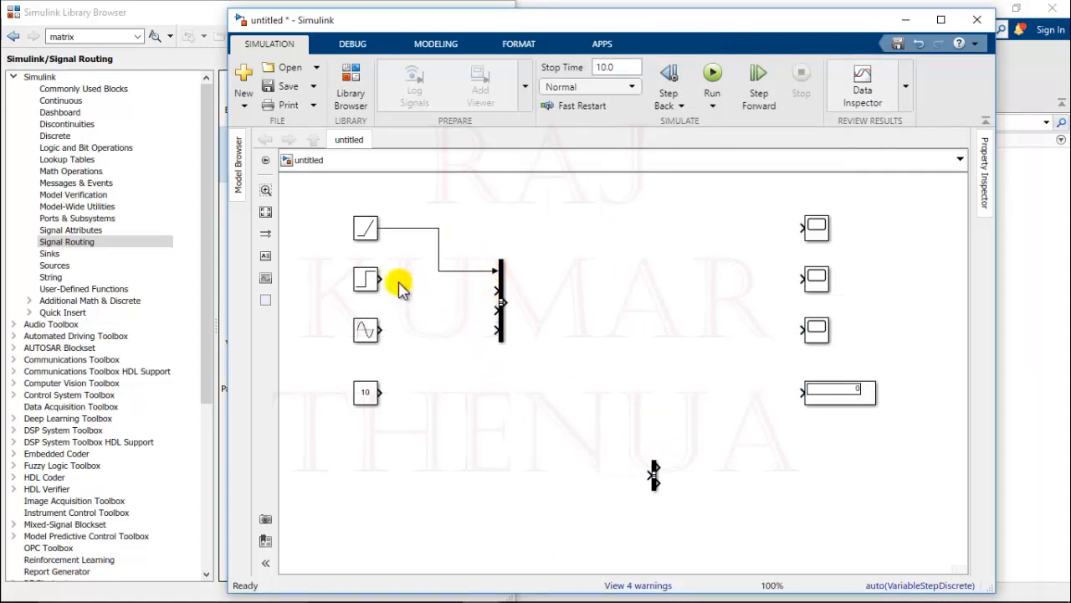
{"action": "left_click_drag", "start_coordinate": [382, 277], "coordinate": [497, 291]}
{"action": "left_click_drag", "start_coordinate": [381, 330], "coordinate": [499, 308]}
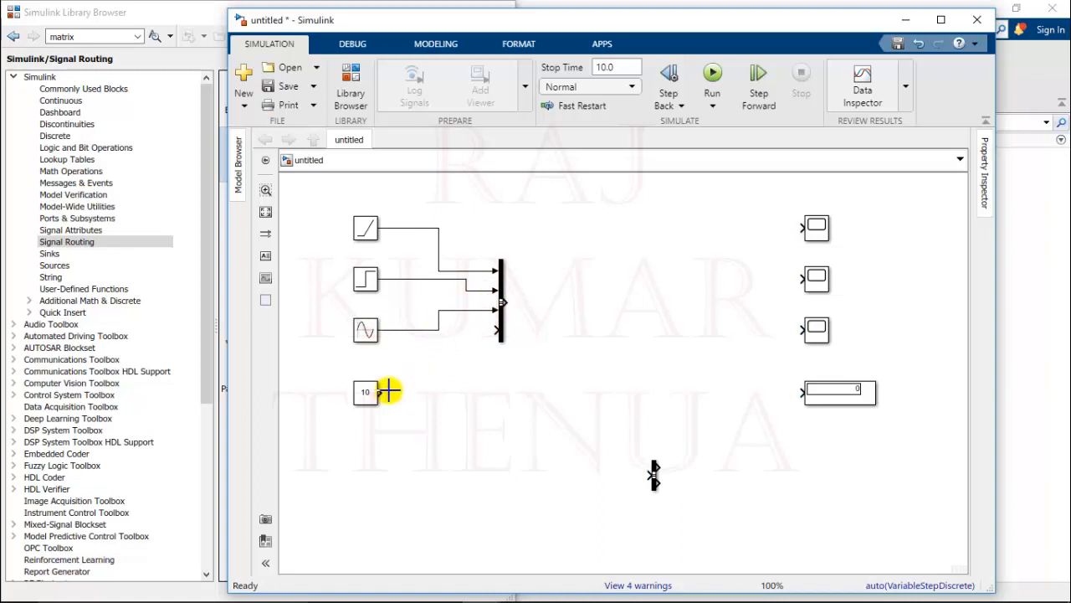
{"action": "mouse_move", "coordinate": [389, 391]}
{"action": "left_mouse_down"}
{"action": "mouse_move", "coordinate": [447, 376]}
{"action": "mouse_move", "coordinate": [469, 331]}
{"action": "left_mouse_up"}
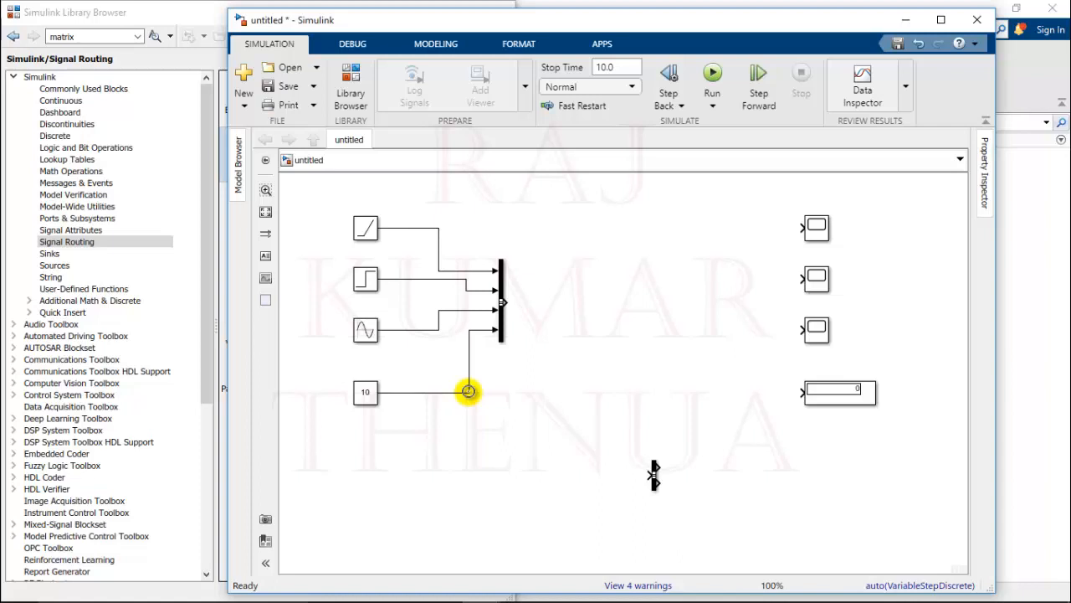
{"action": "left_click_drag", "start_coordinate": [468, 390], "coordinate": [392, 346]}
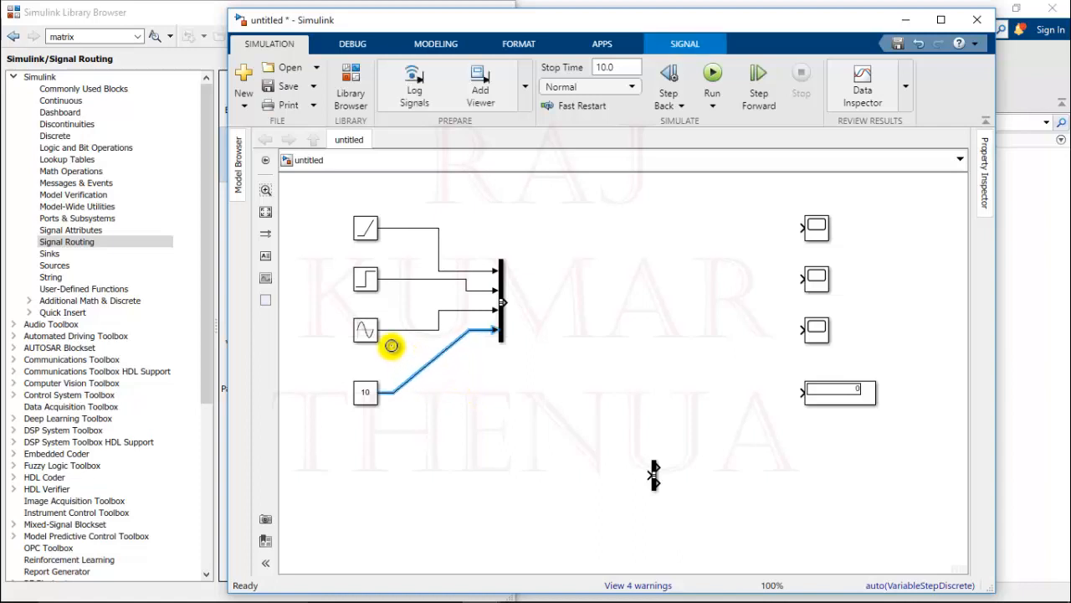
{"action": "left_click", "coordinate": [459, 387]}
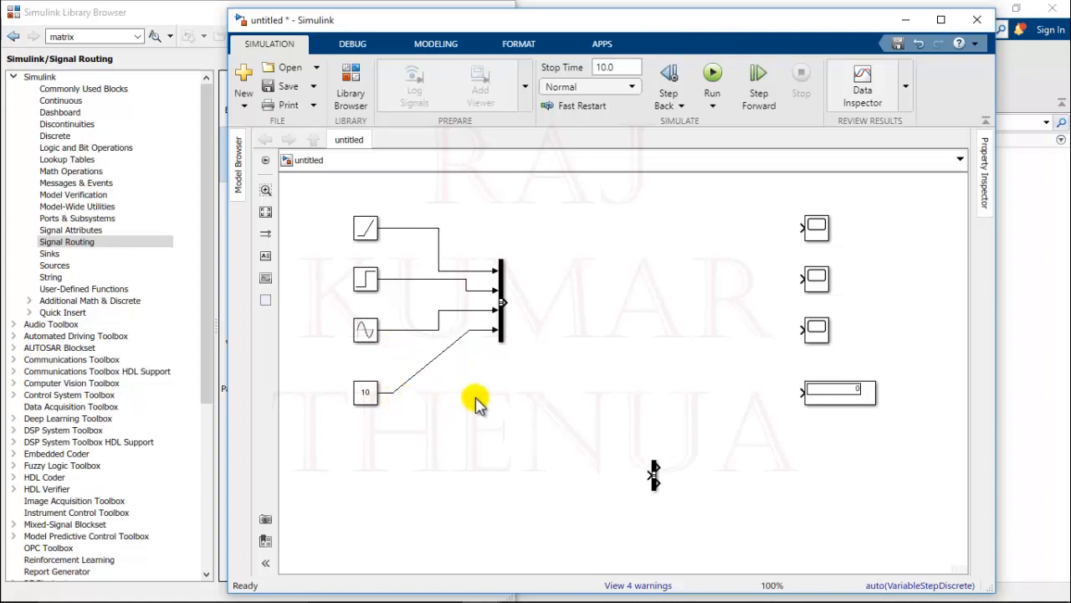
Place the Bus Selector between the Bus Creator and the scopes, and connect the Bus Creator's output to its input
{"action": "left_click", "coordinate": [654, 472]}
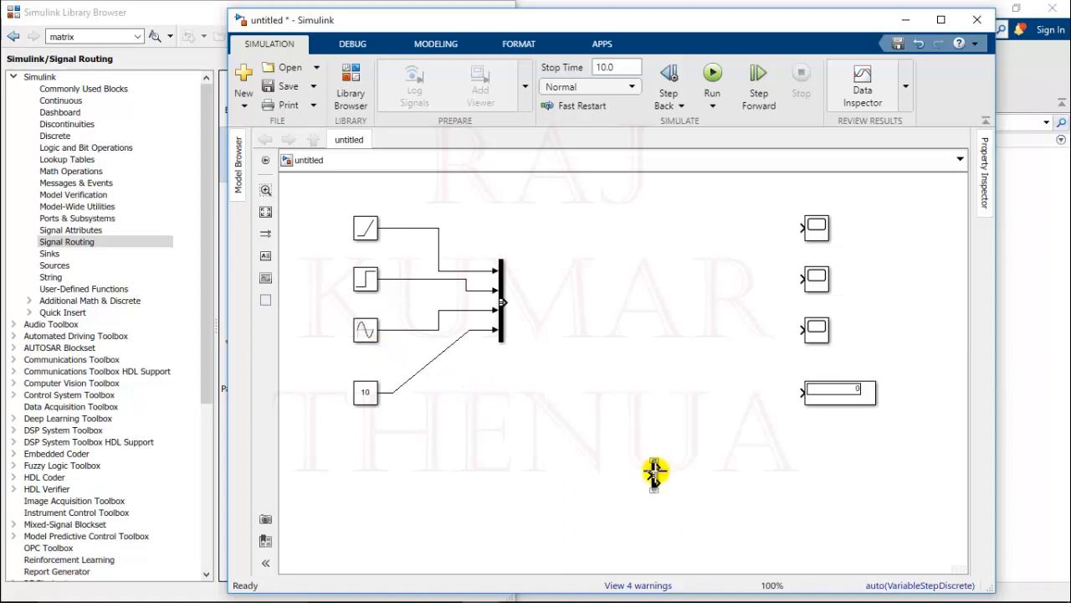
{"action": "left_click_drag", "start_coordinate": [654, 473], "coordinate": [673, 292]}
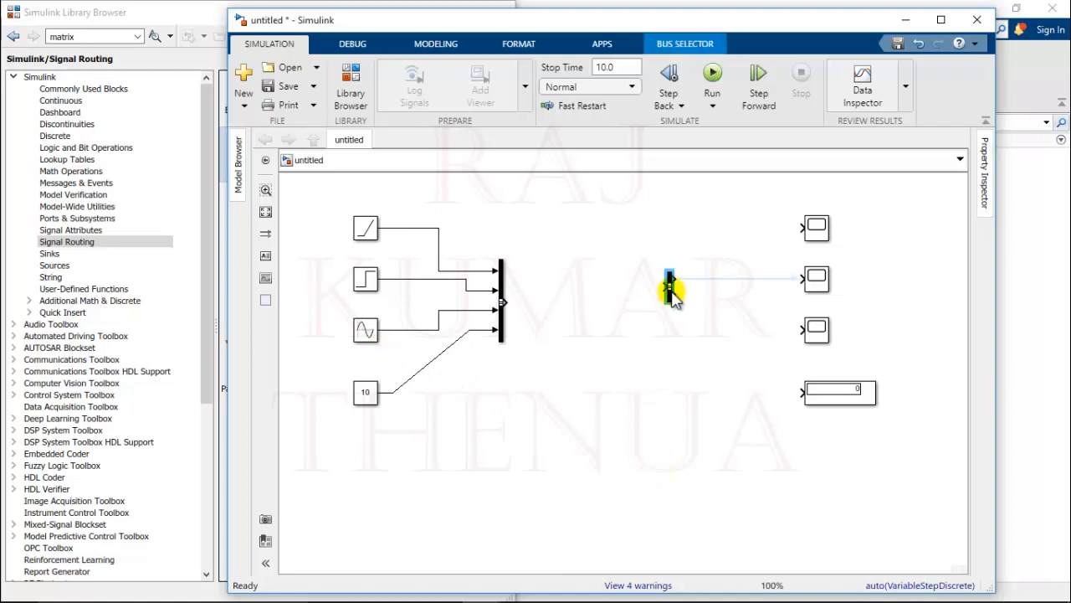
{"action": "double_click", "coordinate": [670, 292]}
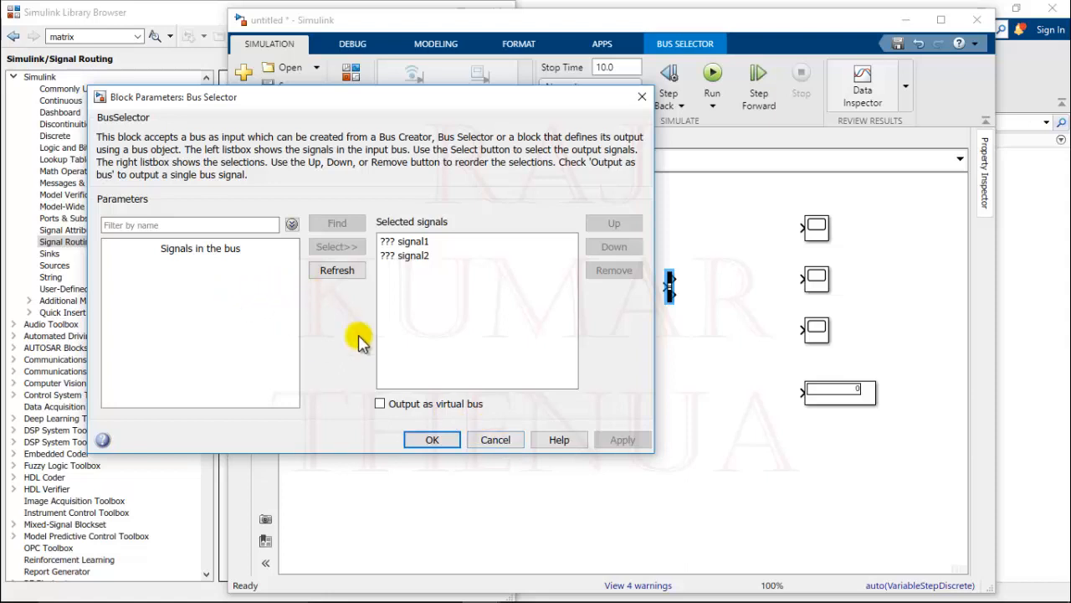
{"action": "left_click", "coordinate": [492, 444]}
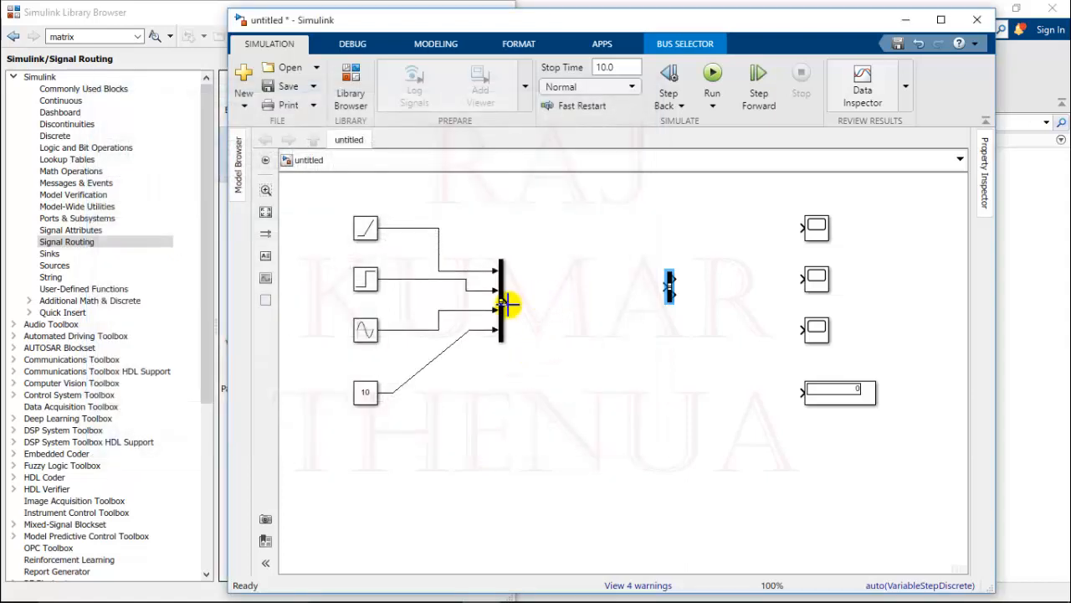
{"action": "left_click_drag", "start_coordinate": [674, 300], "coordinate": [675, 315]}
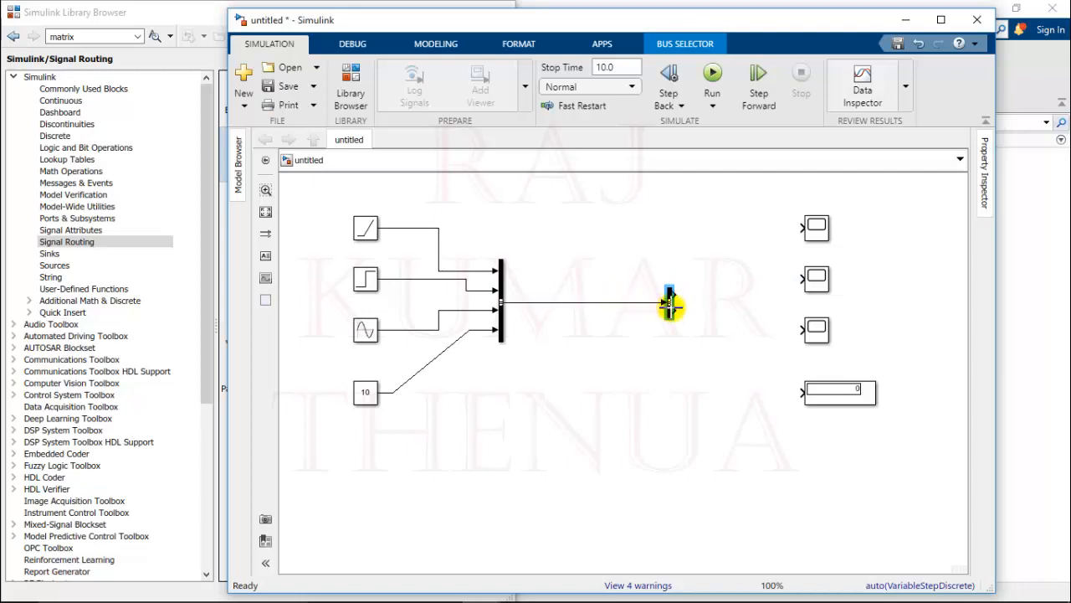
Add signal3 and signal4 to the Bus Selector's selected signals
{"action": "double_click", "coordinate": [670, 307]}
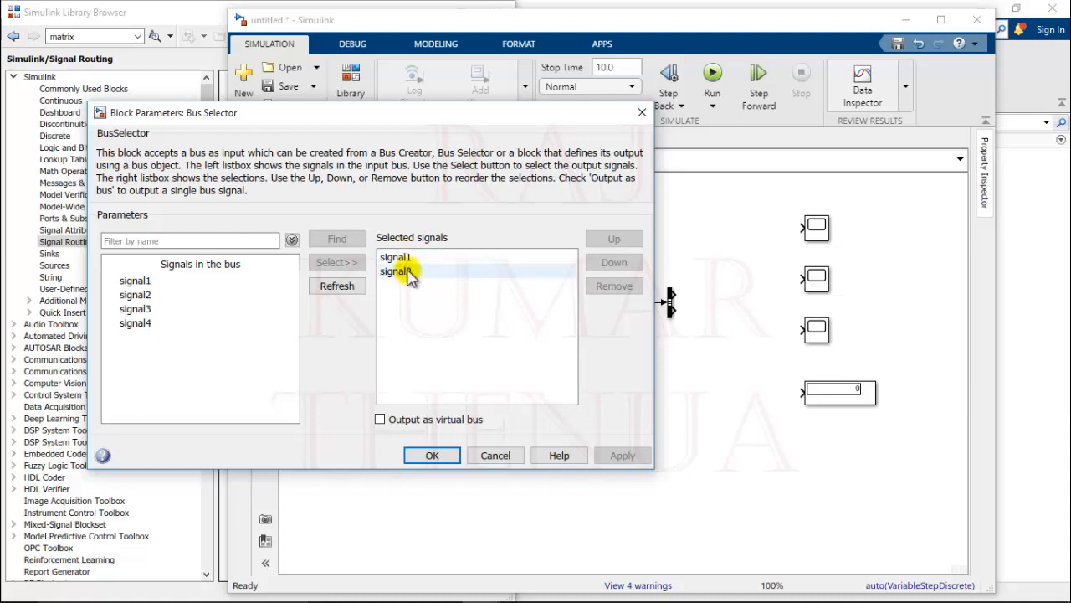
{"action": "left_click", "coordinate": [154, 310]}
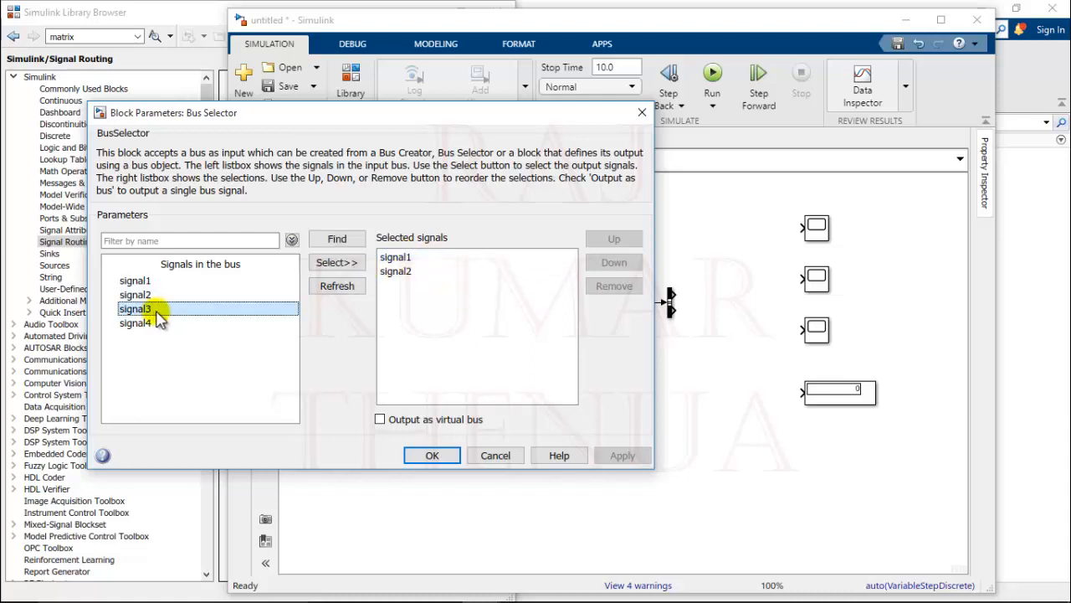
{"action": "left_click", "coordinate": [341, 263]}
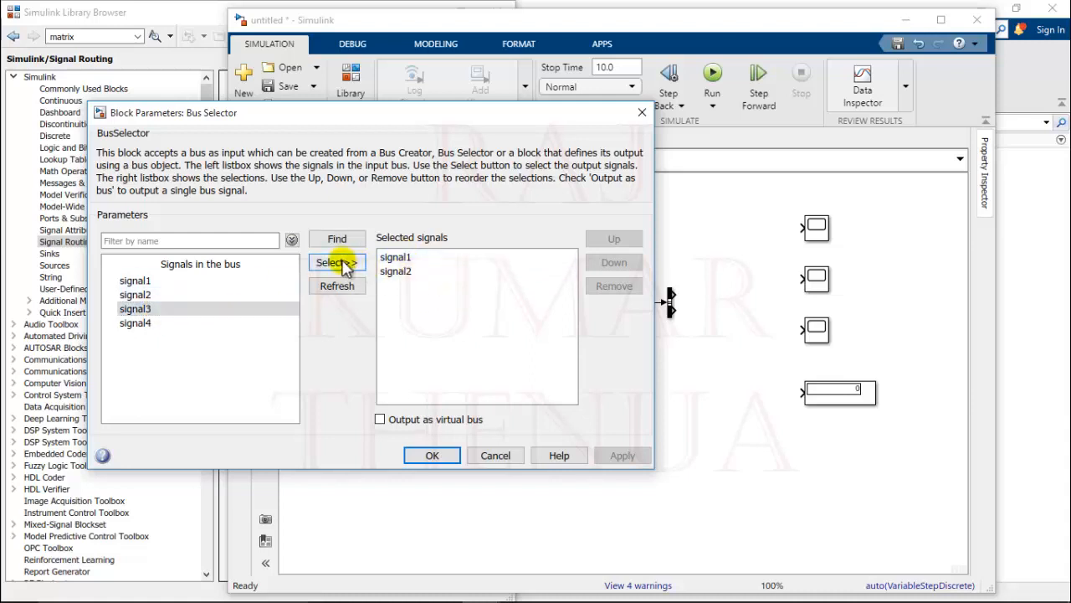
{"action": "left_click", "coordinate": [195, 324]}
{"action": "left_click", "coordinate": [350, 263]}
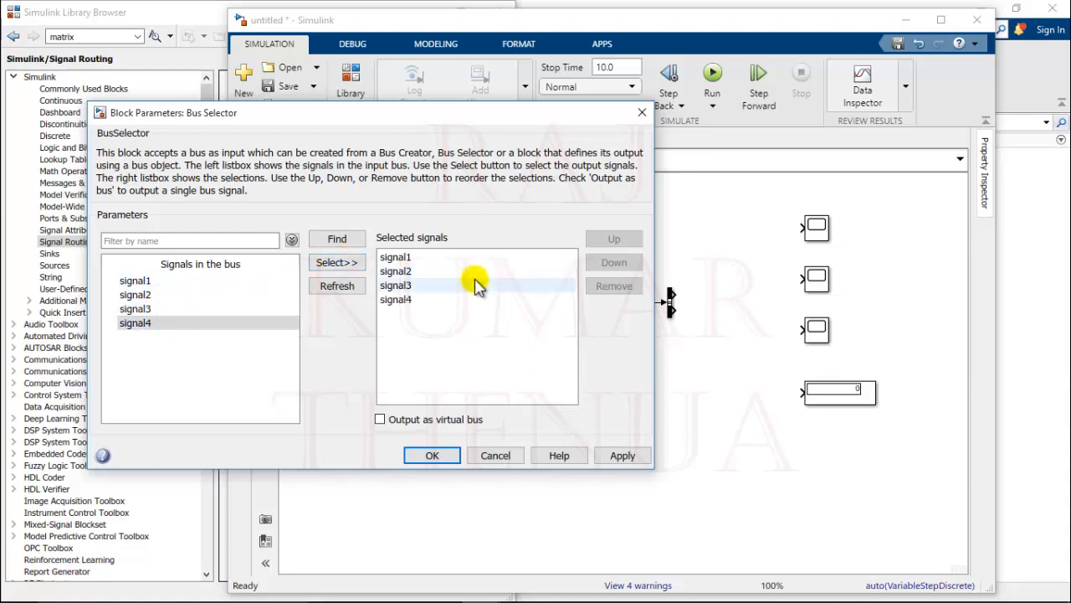
Reorder the selected signals by moving signal1 to the end of the list and back to first place
{"action": "left_click", "coordinate": [456, 259]}
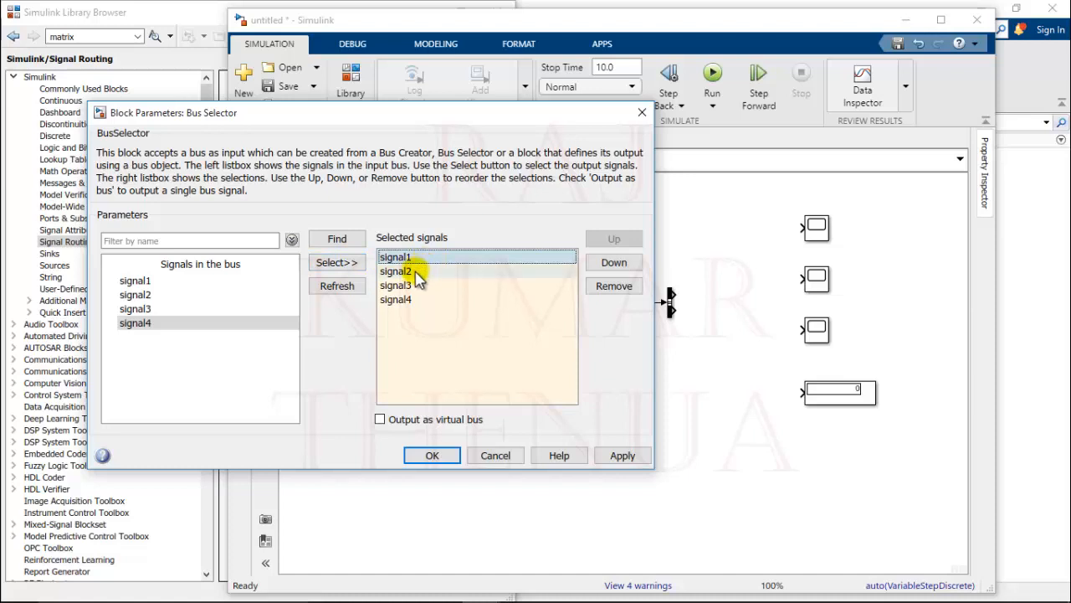
{"action": "left_click", "coordinate": [416, 272]}
{"action": "left_click", "coordinate": [416, 286]}
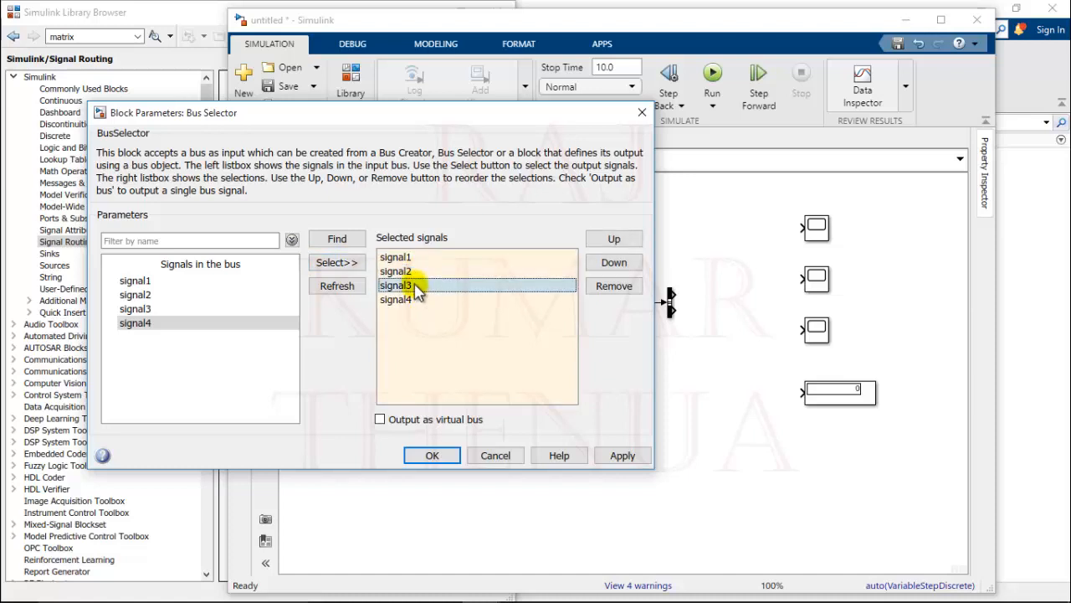
{"action": "left_click", "coordinate": [406, 259]}
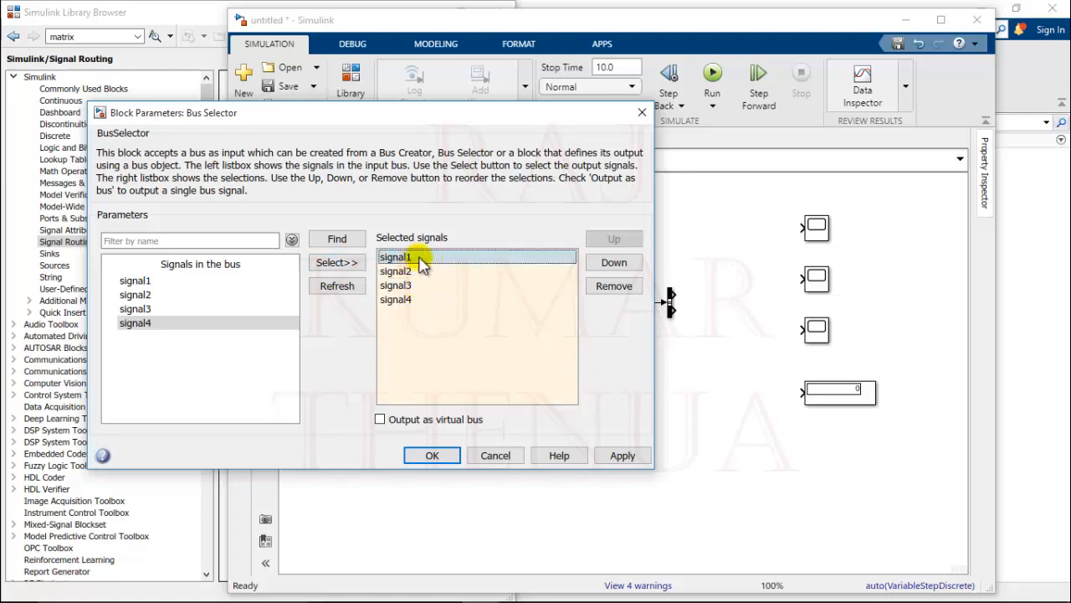
{"action": "left_click", "coordinate": [615, 266]}
{"action": "left_click", "coordinate": [614, 265]}
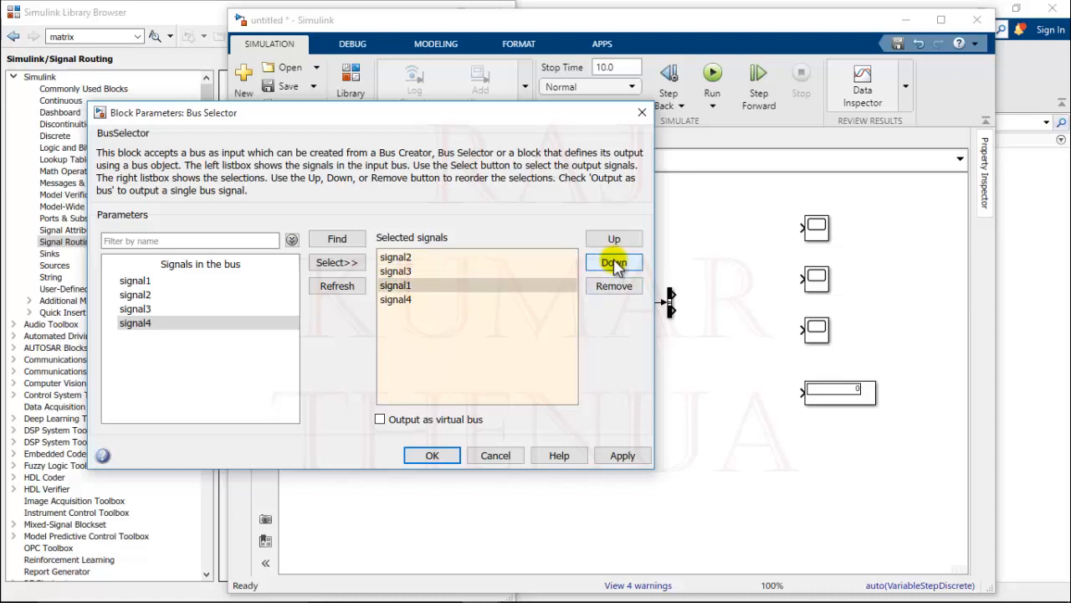
{"action": "left_click", "coordinate": [613, 264]}
{"action": "left_click", "coordinate": [400, 303]}
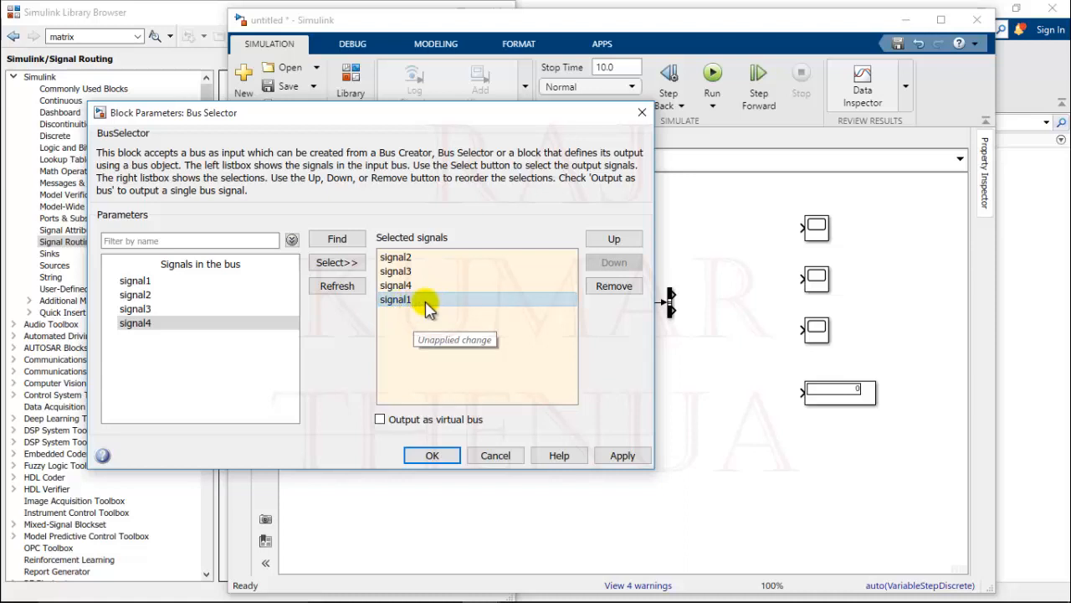
{"action": "left_click", "coordinate": [617, 240]}
{"action": "left_click", "coordinate": [617, 240]}
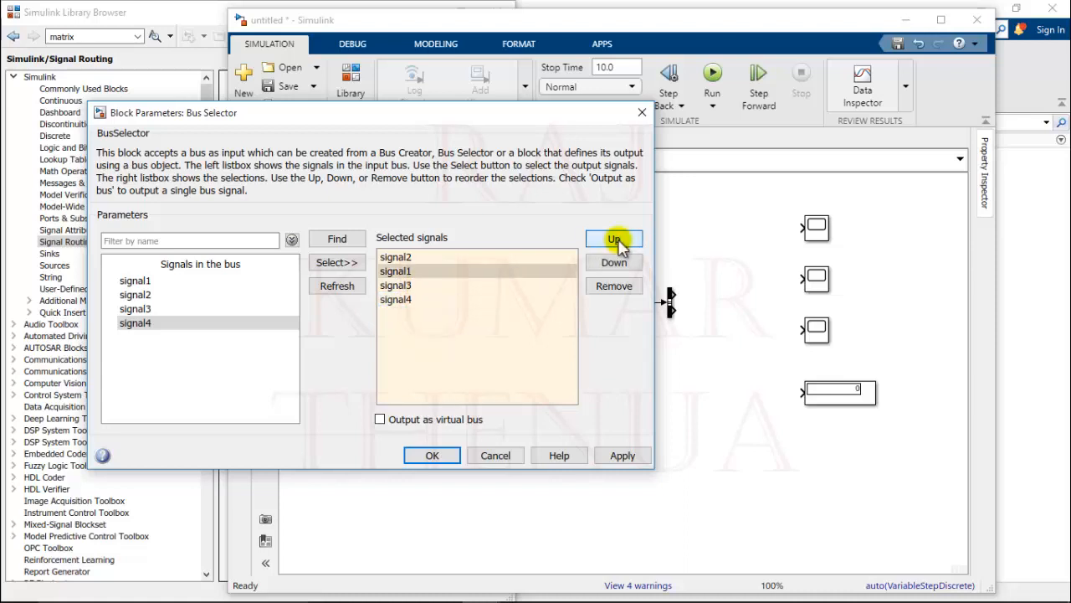
{"action": "left_click", "coordinate": [618, 241]}
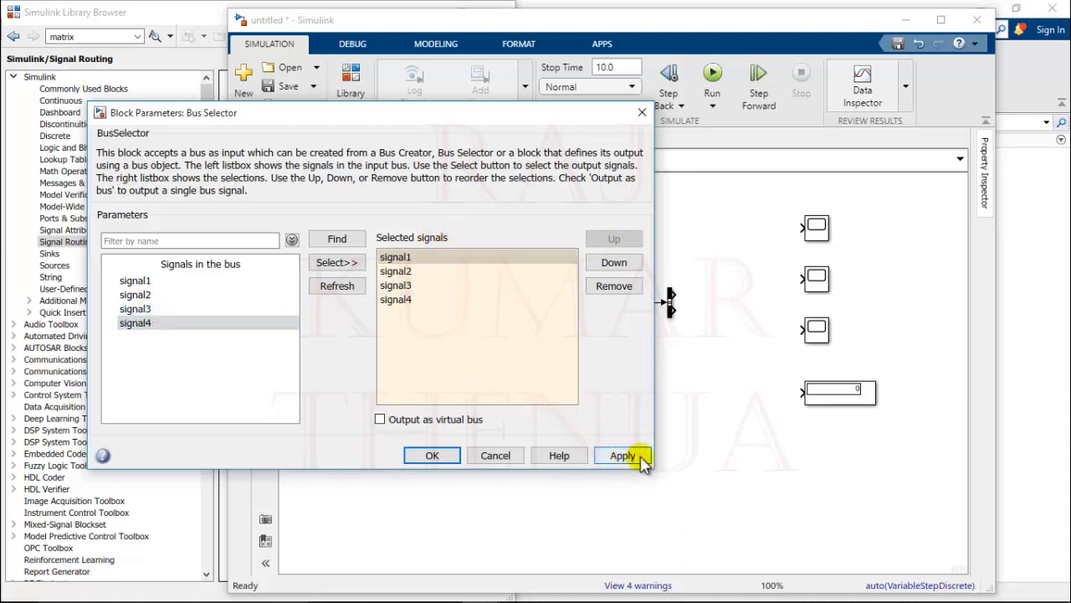
Accept the Bus Selector parameters with signal1 through signal4 as its selected outputs
{"action": "left_click", "coordinate": [831, 393]}
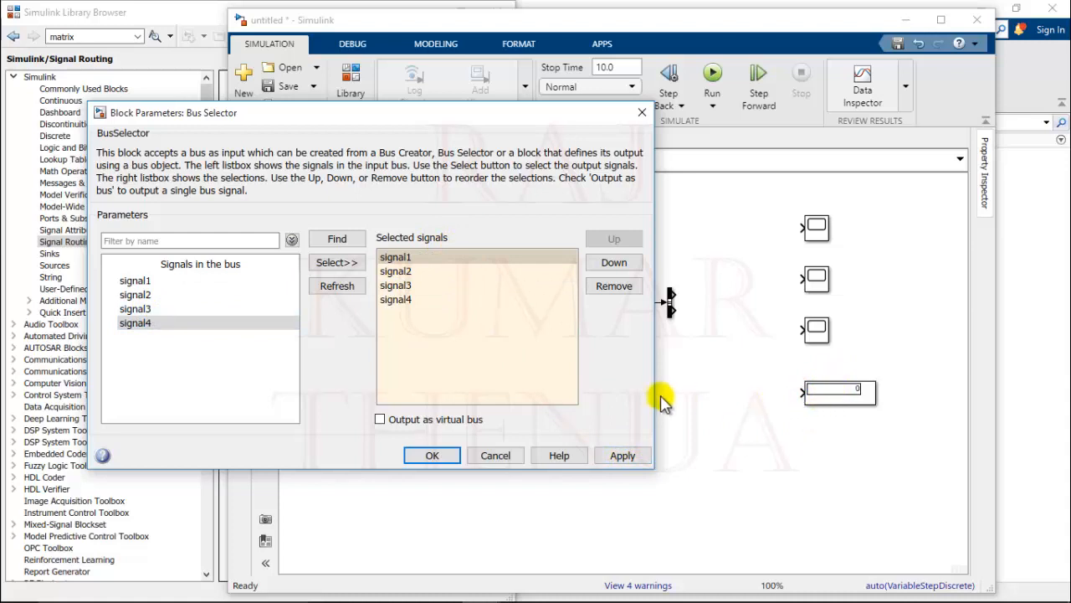
{"action": "left_click", "coordinate": [432, 456]}
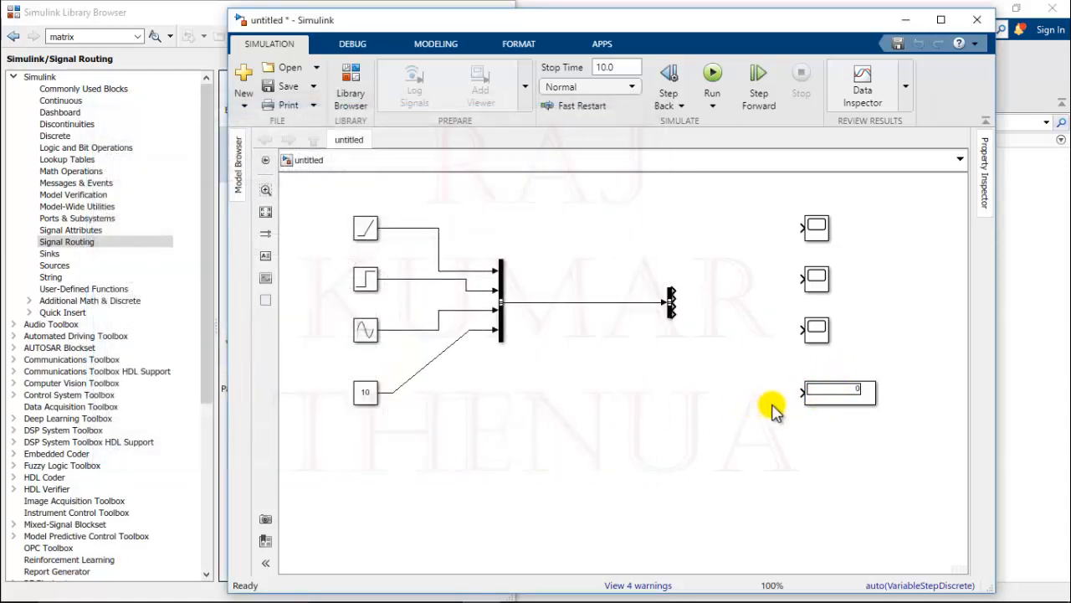
Stretch the Bus Selector vertically and wire its four outputs to the three scopes and the display in order
{"action": "left_click", "coordinate": [672, 303]}
{"action": "mouse_move", "coordinate": [673, 317]}
{"action": "left_mouse_down"}
{"action": "mouse_move", "coordinate": [661, 365]}
{"action": "mouse_move", "coordinate": [675, 319]}
{"action": "mouse_move", "coordinate": [689, 318]}
{"action": "left_mouse_up"}
{"action": "left_click_drag", "start_coordinate": [690, 269], "coordinate": [757, 262]}
{"action": "left_click_drag", "start_coordinate": [784, 215], "coordinate": [801, 227]}
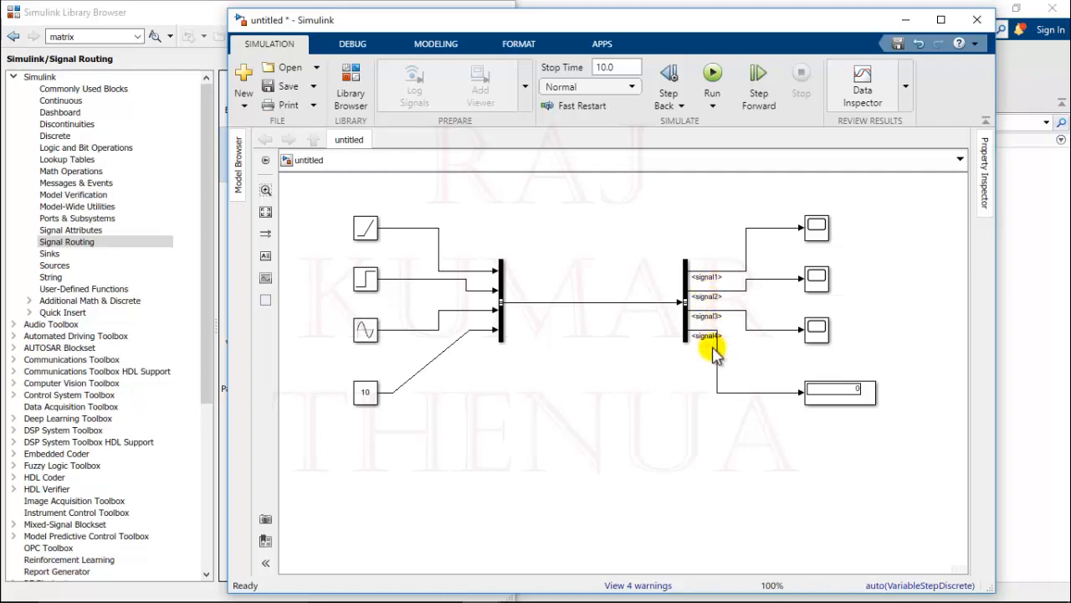
Move signal1 below signal2 in the Bus Selector's selected signals and apply the new order
{"action": "left_click", "coordinate": [687, 320]}
{"action": "double_click", "coordinate": [688, 322]}
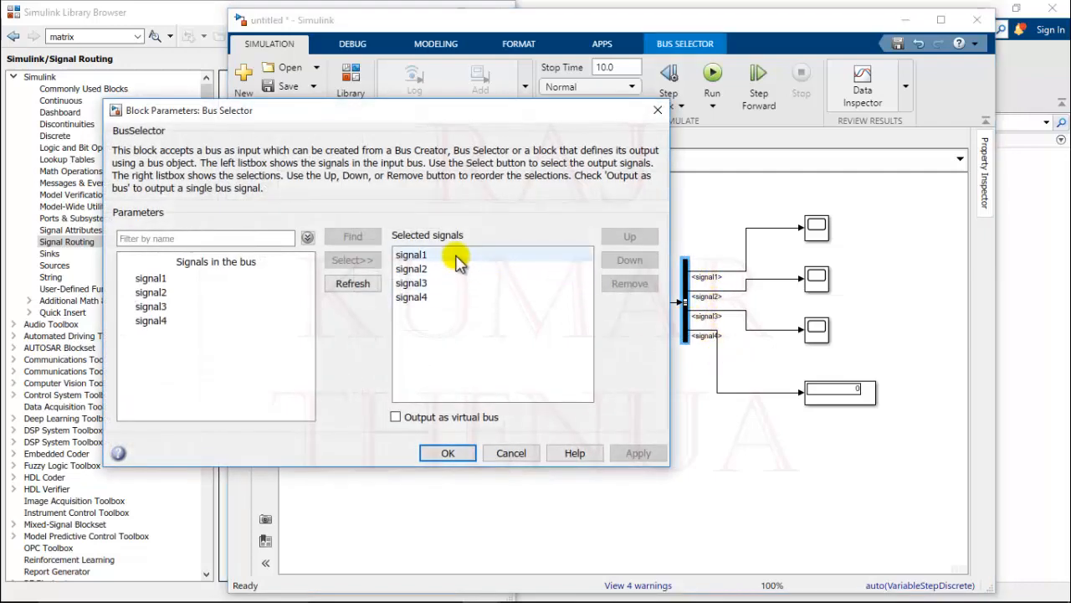
{"action": "left_click", "coordinate": [457, 260]}
{"action": "left_click", "coordinate": [630, 260]}
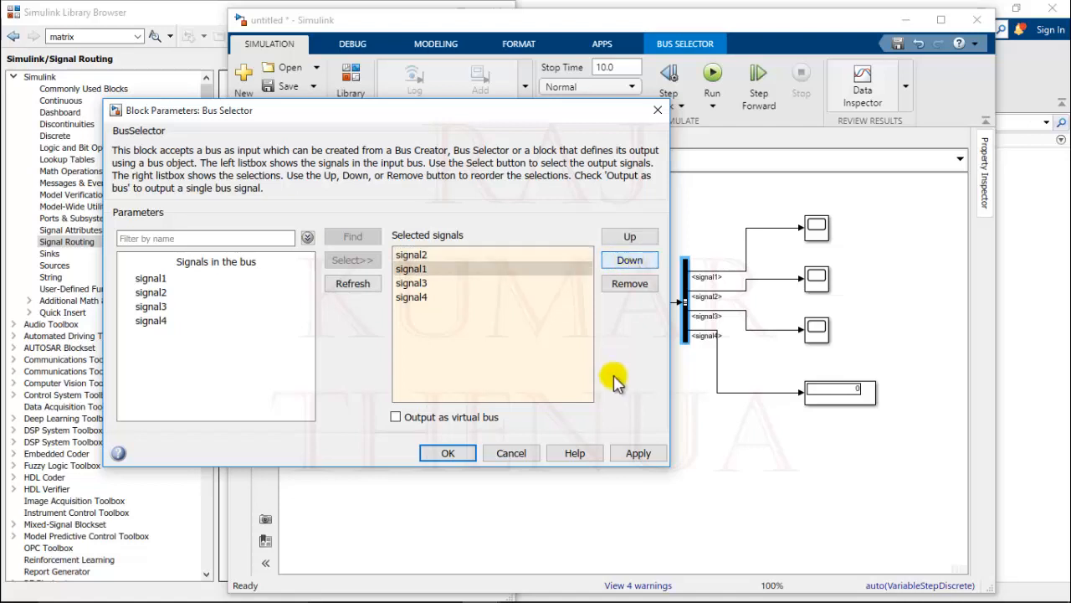
{"action": "left_click", "coordinate": [639, 453]}
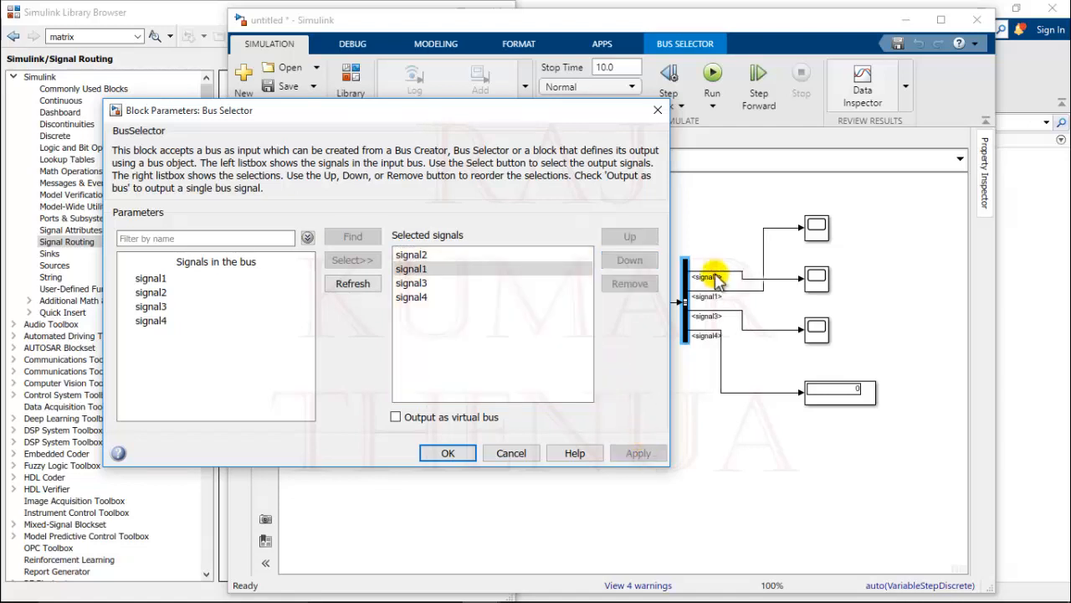
Return signal1 to first place in the Bus Selector's selected signals, then apply and accept the parameters
{"action": "left_click", "coordinate": [480, 270]}
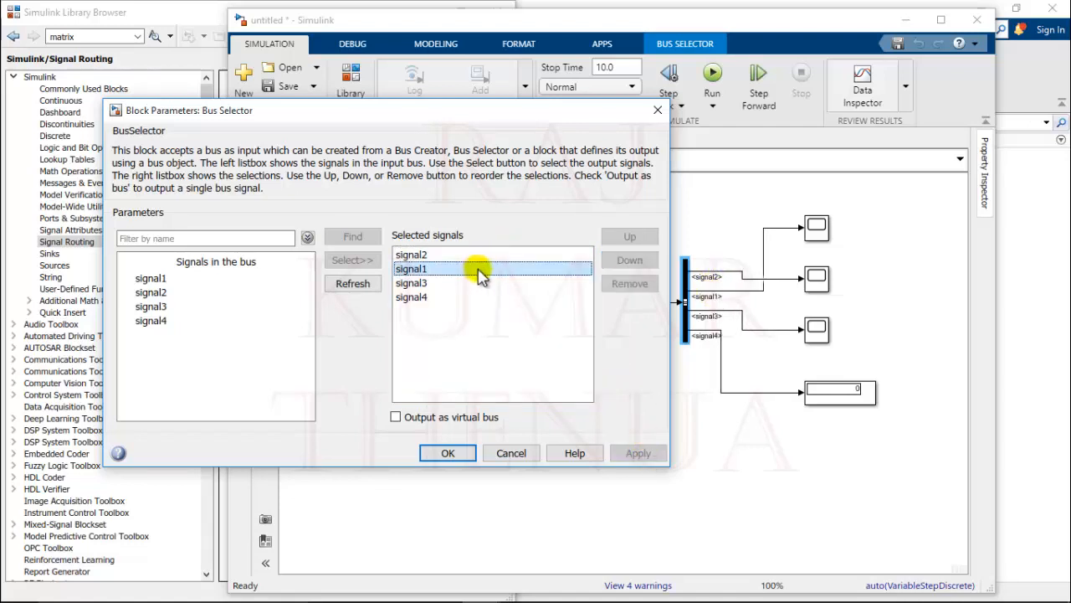
{"action": "left_click", "coordinate": [409, 271]}
{"action": "left_click", "coordinate": [628, 236]}
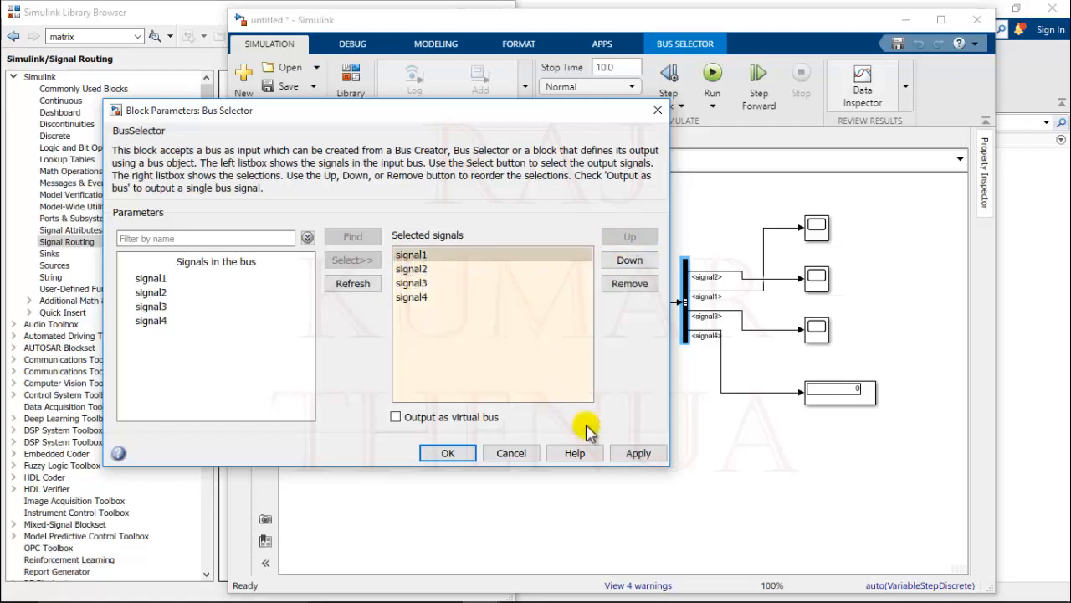
{"action": "left_click", "coordinate": [637, 453]}
{"action": "key", "text": "Return"}
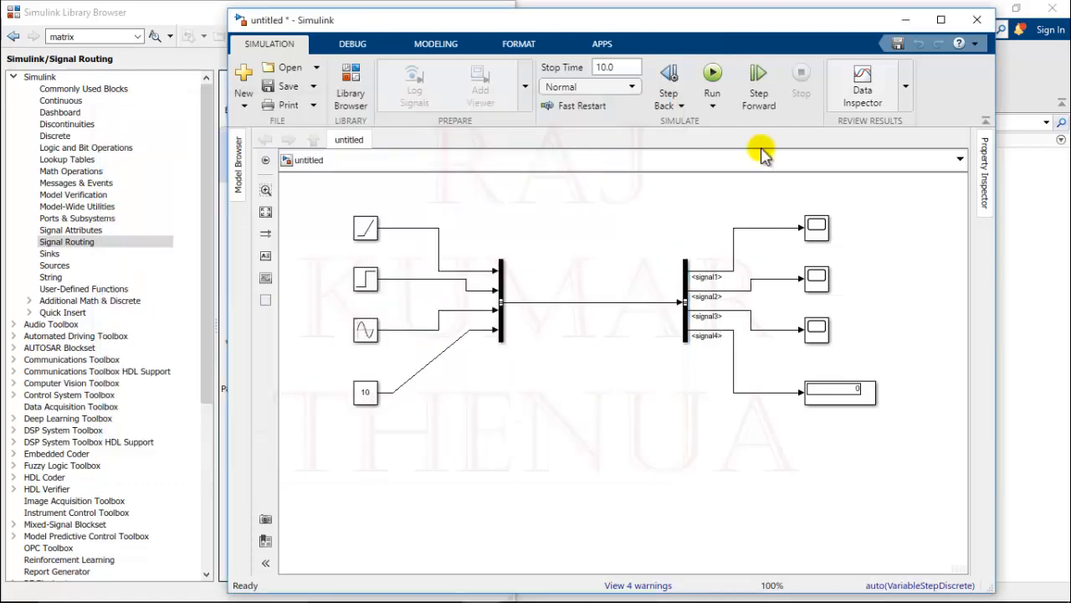
Run the simulation and examine the plots of the ramp, step and sine signals in the three scopes
{"action": "left_click", "coordinate": [713, 75]}
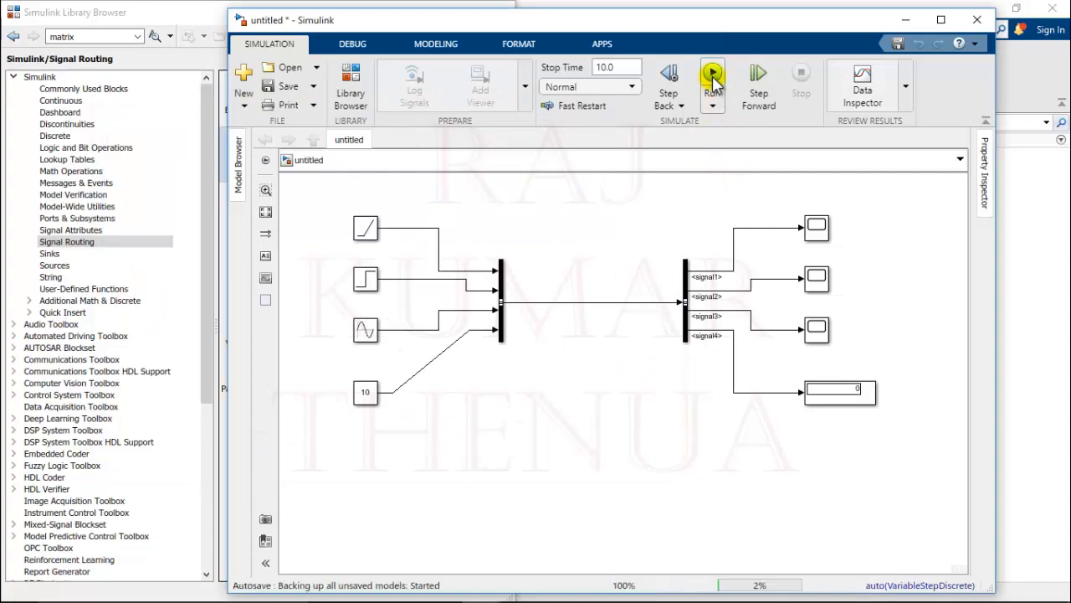
{"action": "double_click", "coordinate": [817, 226]}
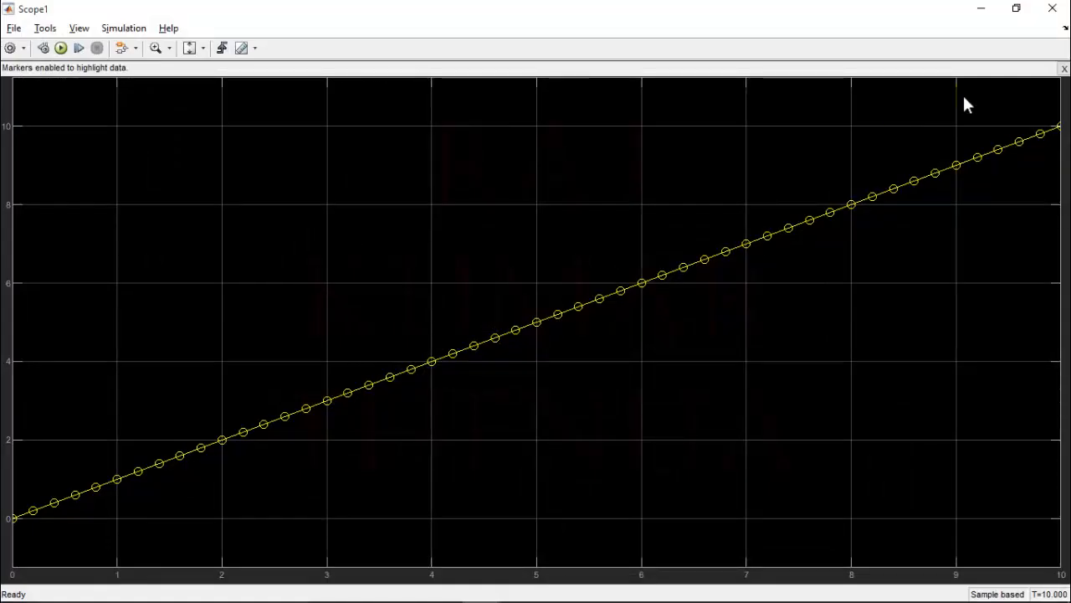
{"action": "left_click", "coordinate": [1016, 8]}
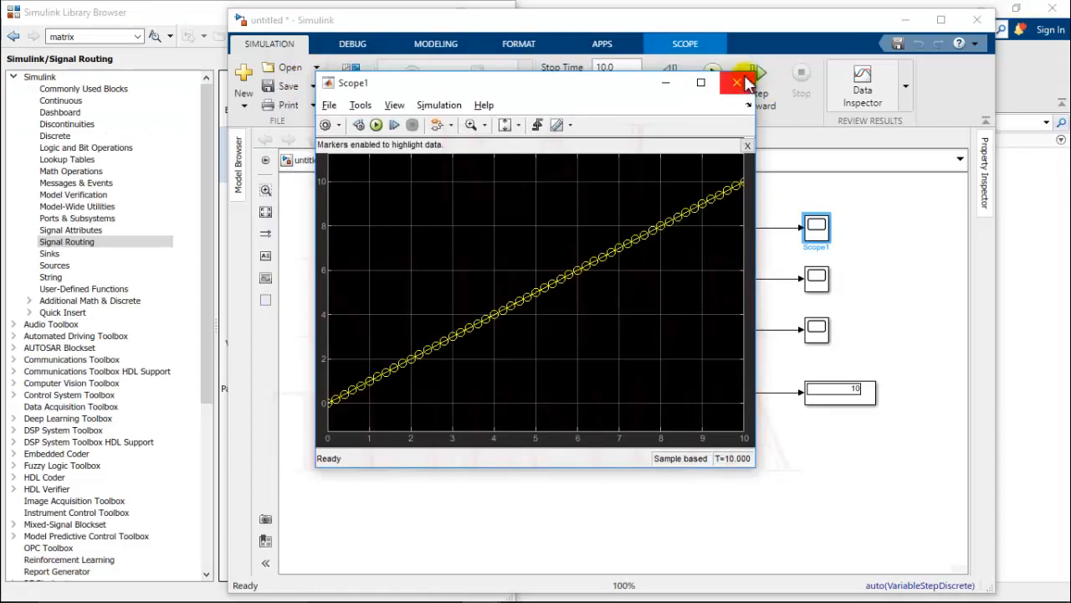
{"action": "left_click", "coordinate": [737, 83]}
{"action": "double_click", "coordinate": [817, 277]}
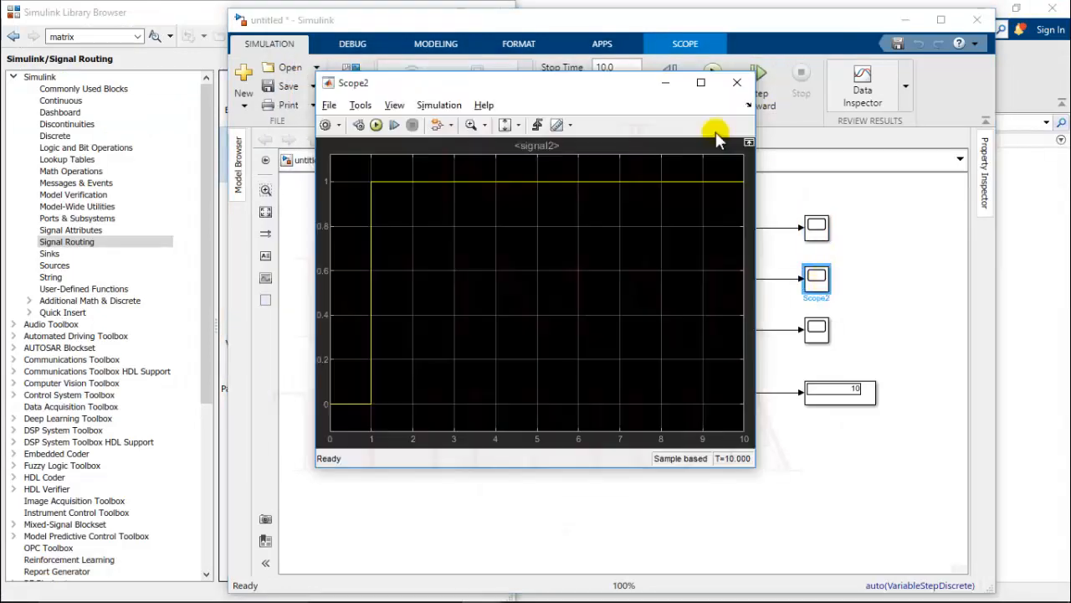
{"action": "left_click", "coordinate": [732, 85]}
{"action": "double_click", "coordinate": [817, 330]}
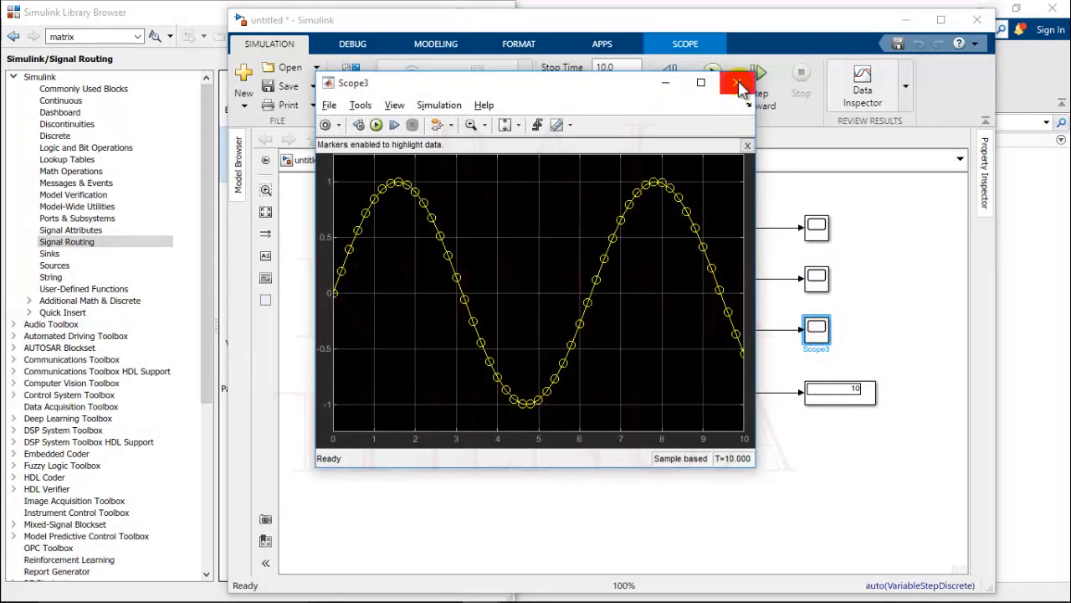
{"action": "left_click", "coordinate": [737, 83]}
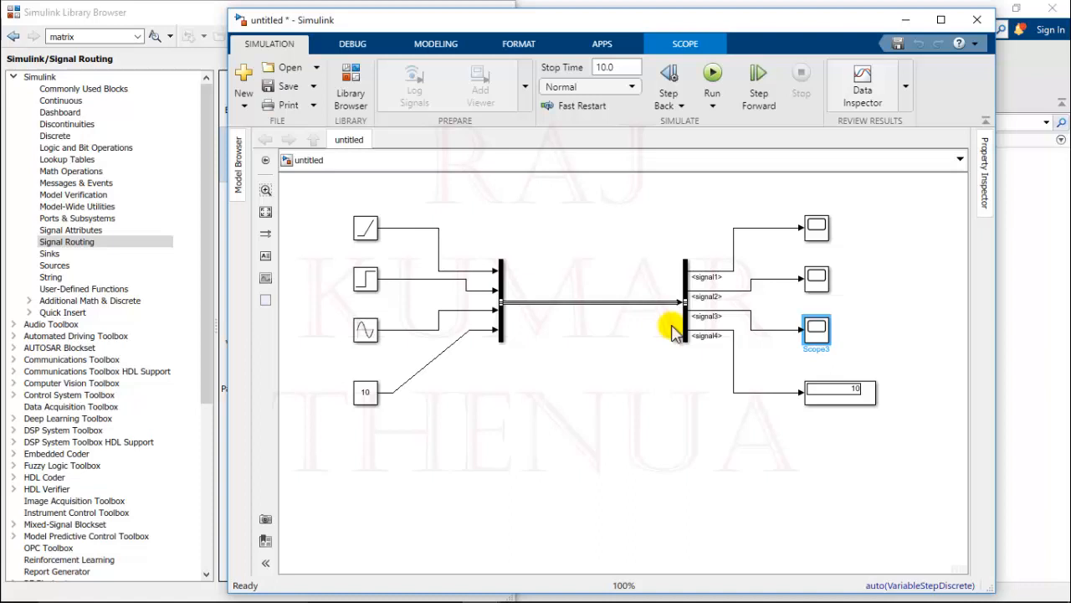
Delete the Bus Creator, the Bus Selector and their wiring, and connect a Goto block to the Ramp block's output
{"action": "left_click_drag", "start_coordinate": [459, 223], "coordinate": [754, 428]}
{"action": "key", "text": "Delete"}
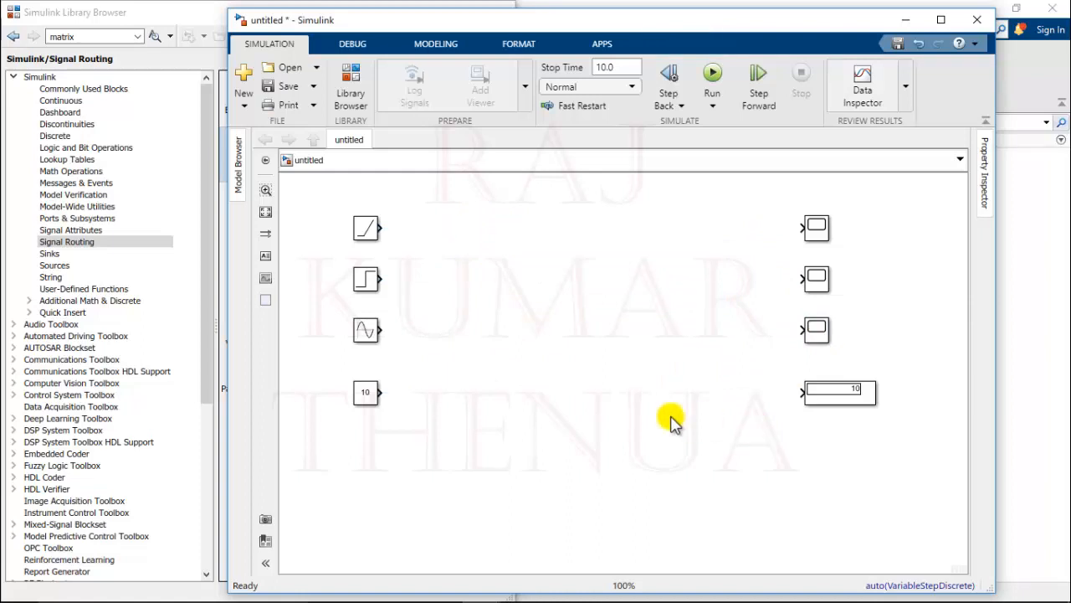
{"action": "left_click", "coordinate": [147, 241]}
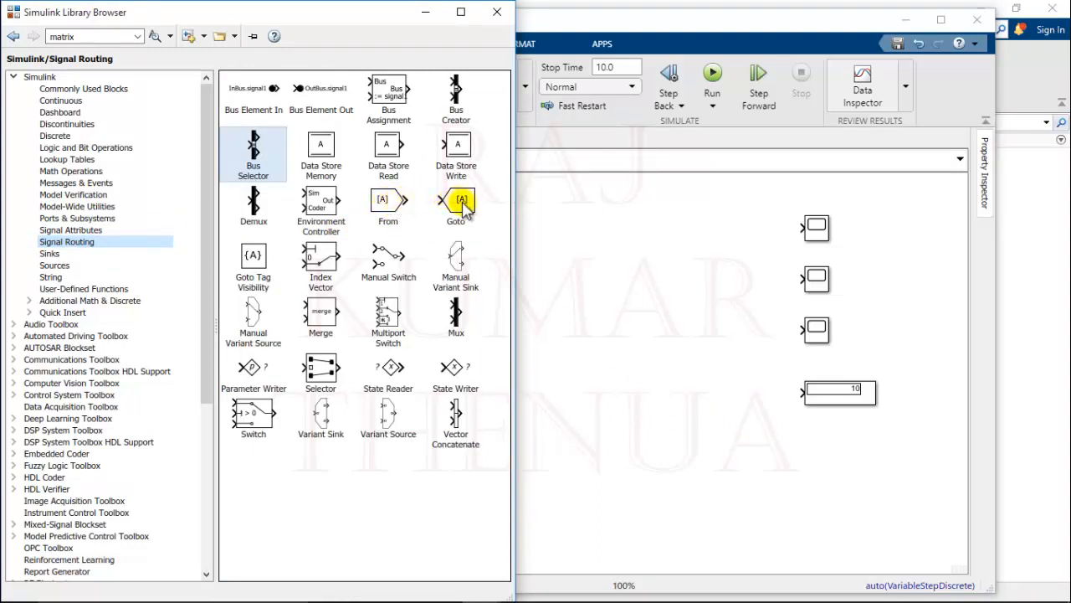
{"action": "left_click_drag", "start_coordinate": [439, 202], "coordinate": [432, 231]}
{"action": "left_click", "coordinate": [401, 229]}
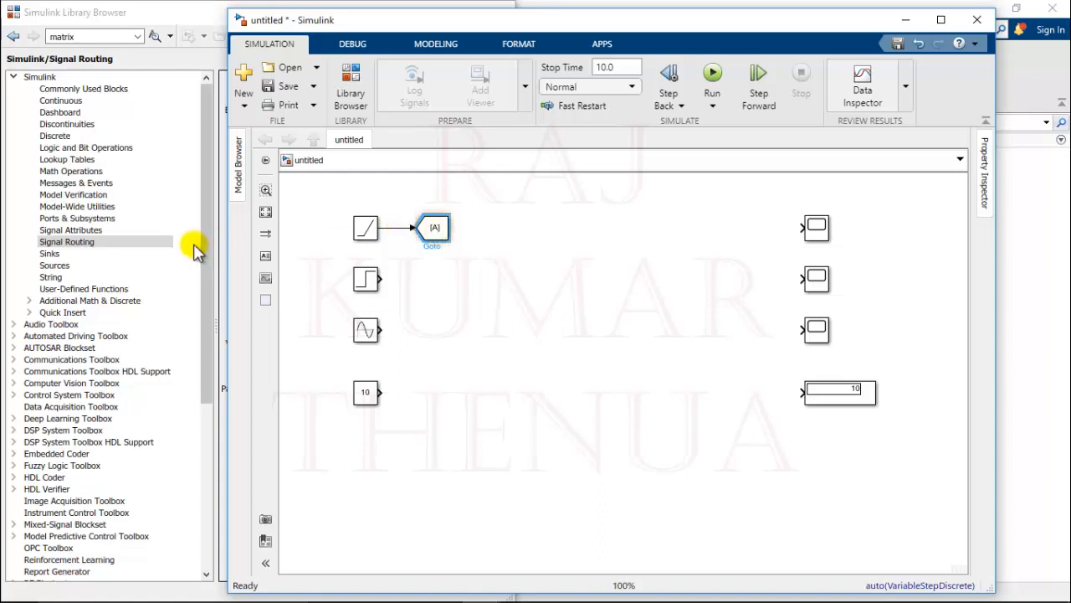
Set the tag of the Ramp's Goto block to sig1 and accept its parameters
{"action": "double_click", "coordinate": [436, 239]}
{"action": "left_click", "coordinate": [539, 171]}
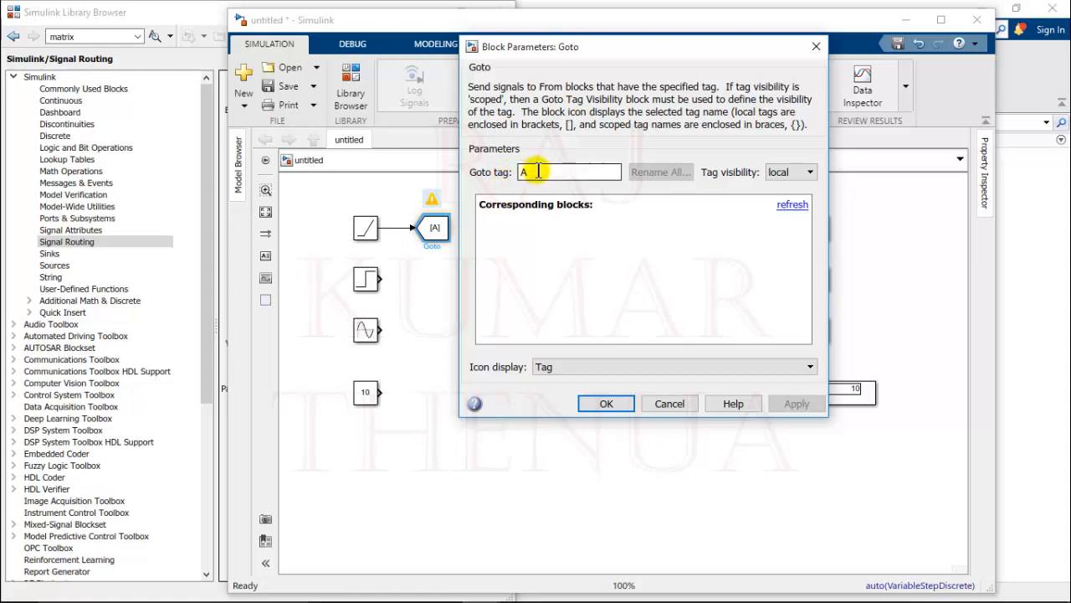
{"action": "type", "text": "si"}
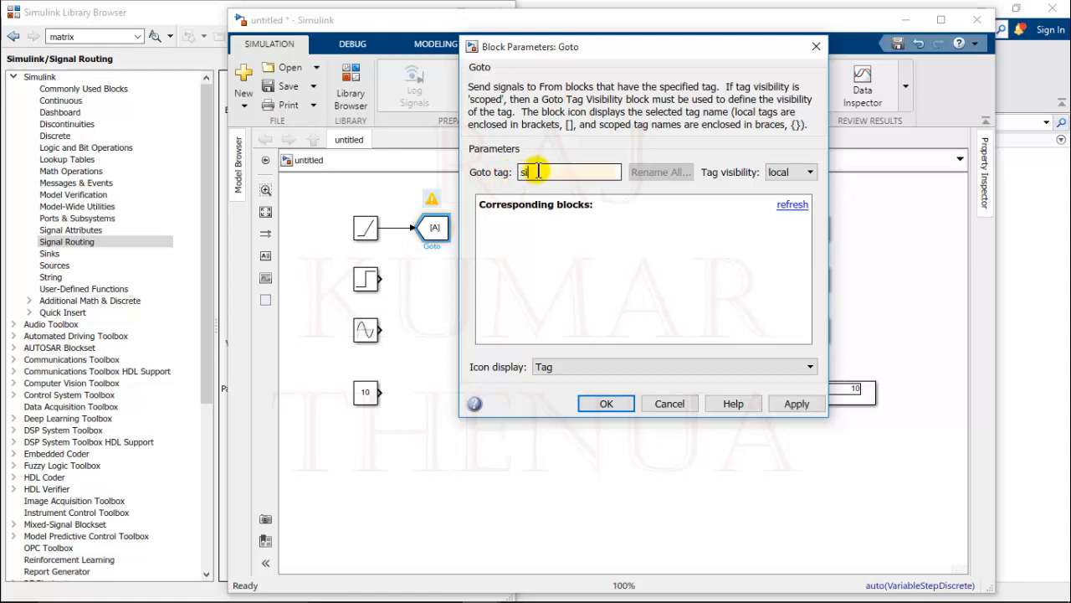
{"action": "type", "text": "g1"}
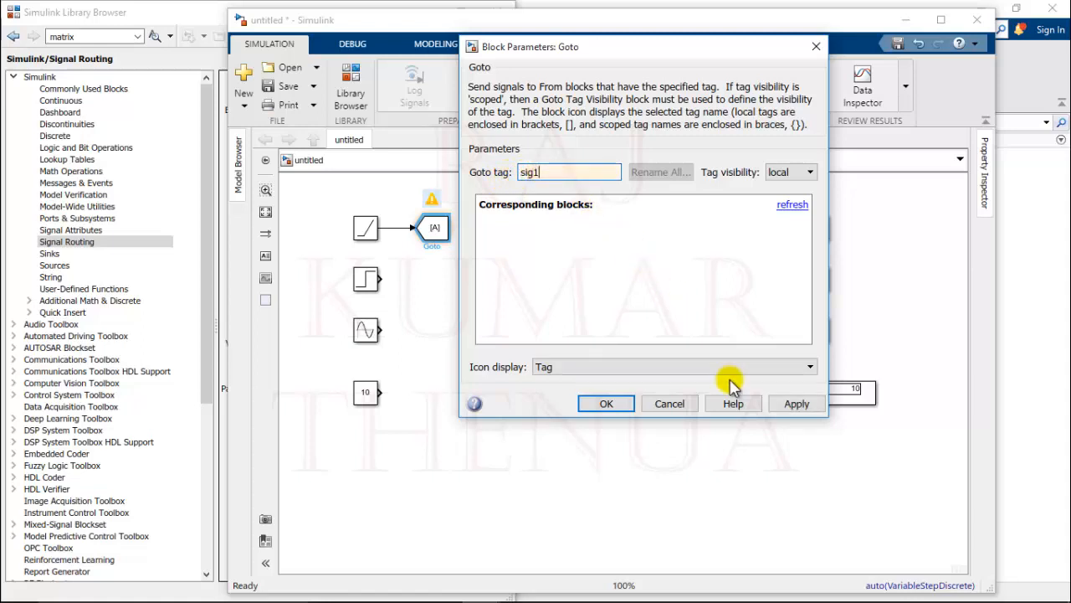
{"action": "left_click", "coordinate": [796, 403]}
{"action": "left_click", "coordinate": [606, 403]}
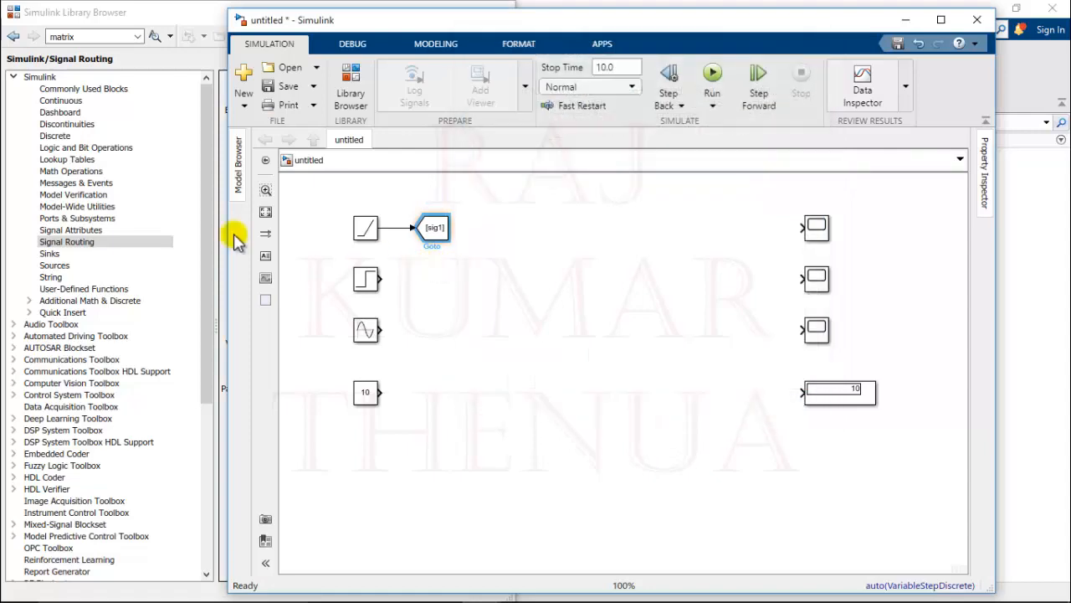
Place a From block in front of the first scope and set its Goto tag to sig1
{"action": "left_click", "coordinate": [129, 247]}
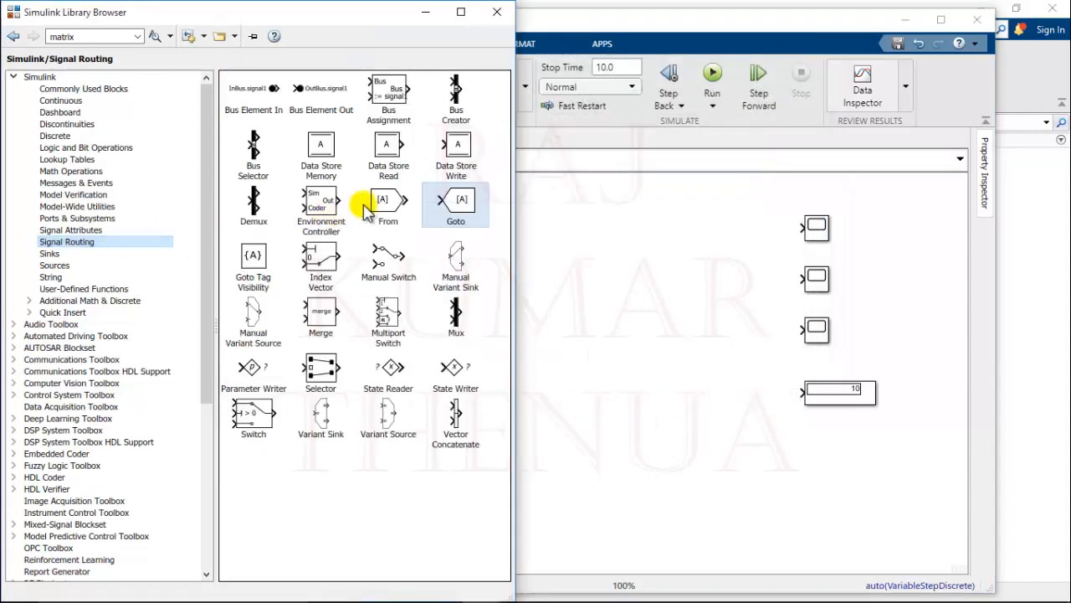
{"action": "left_click_drag", "start_coordinate": [396, 212], "coordinate": [743, 236]}
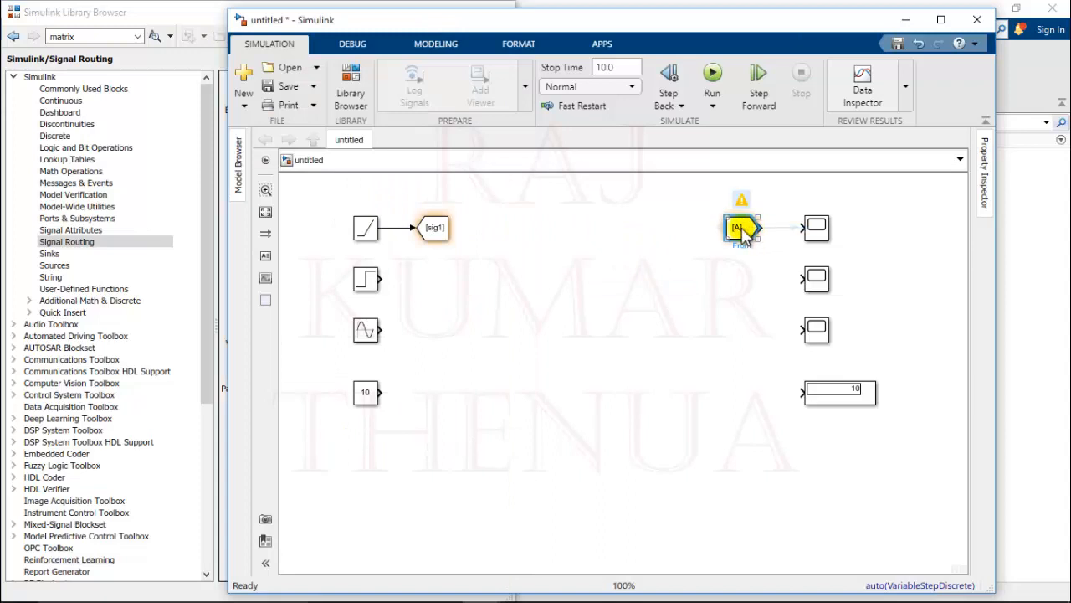
{"action": "double_click", "coordinate": [740, 229]}
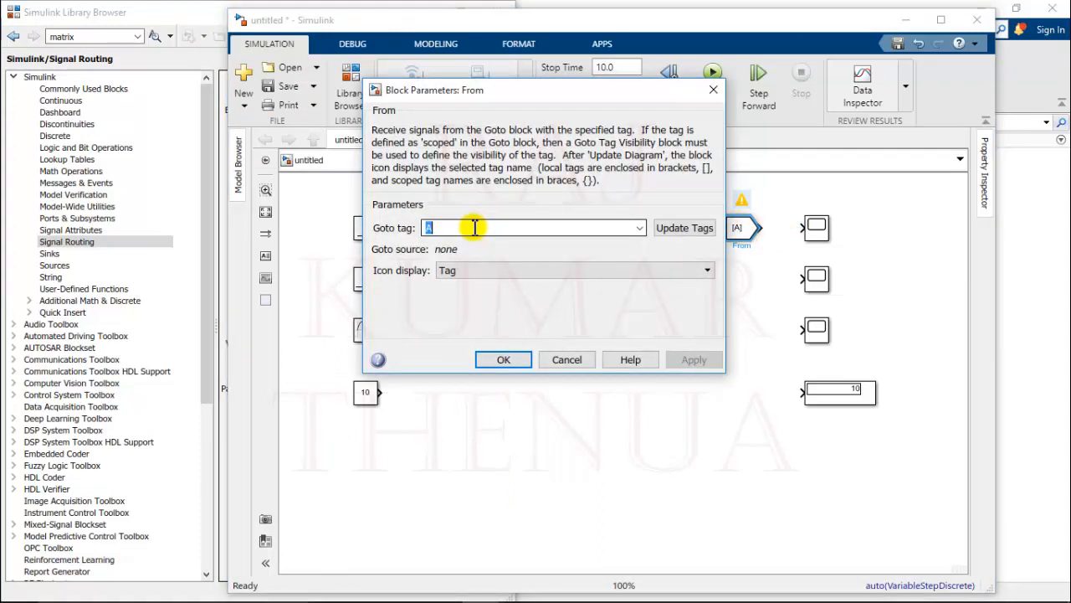
{"action": "type", "text": "si"}
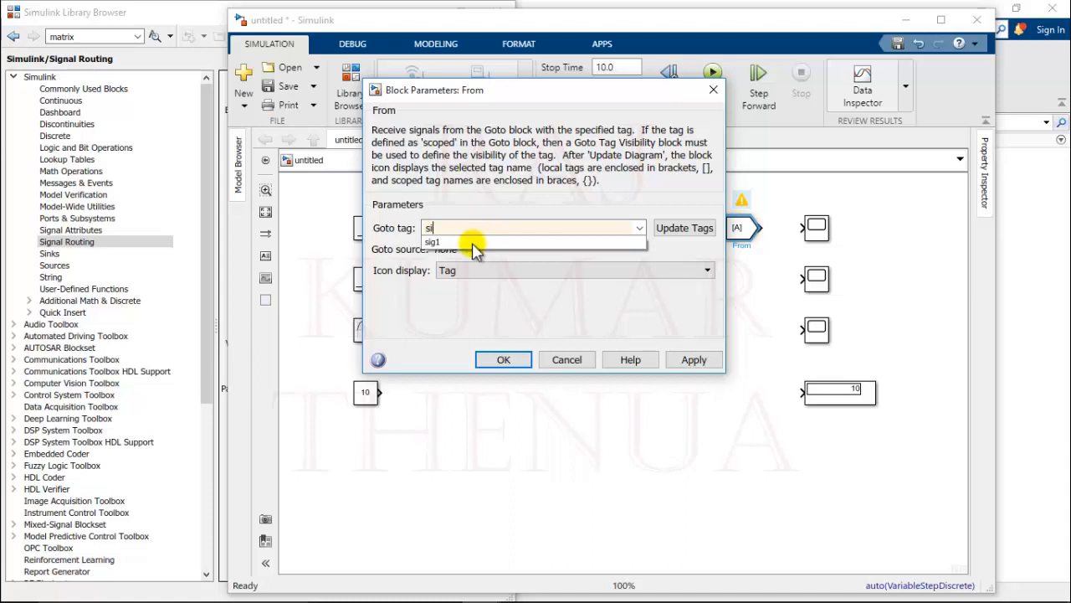
{"action": "left_click", "coordinate": [468, 243]}
{"action": "left_click", "coordinate": [500, 357]}
Connect the sig1 From block to the first scope, and move the From and Goto blocks closer to their connected blocks
{"action": "left_click_drag", "start_coordinate": [745, 228], "coordinate": [759, 229]}
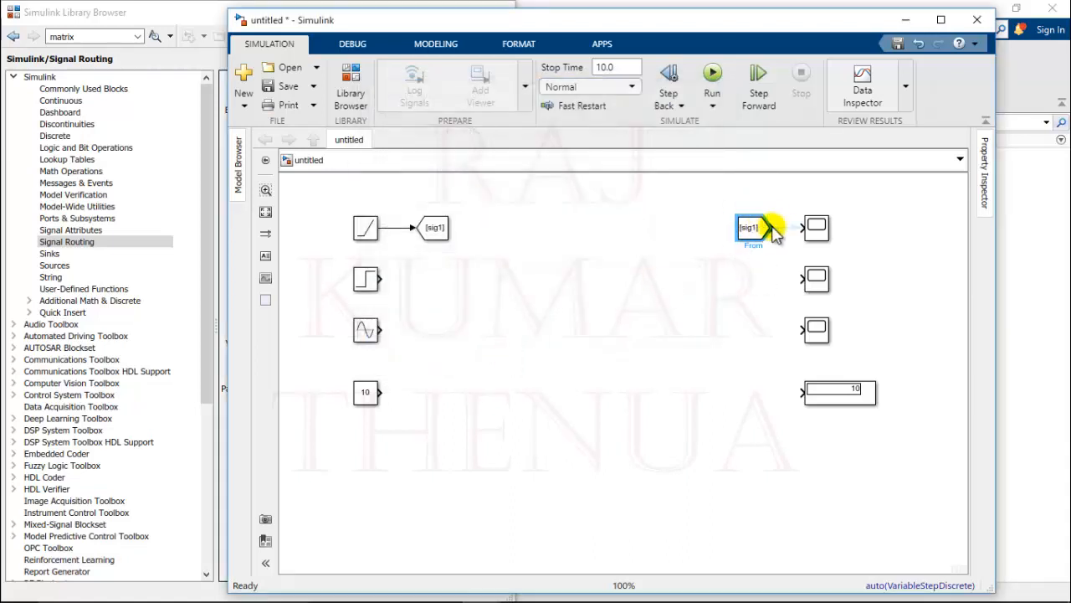
{"action": "left_click", "coordinate": [788, 227]}
{"action": "left_click", "coordinate": [769, 290]}
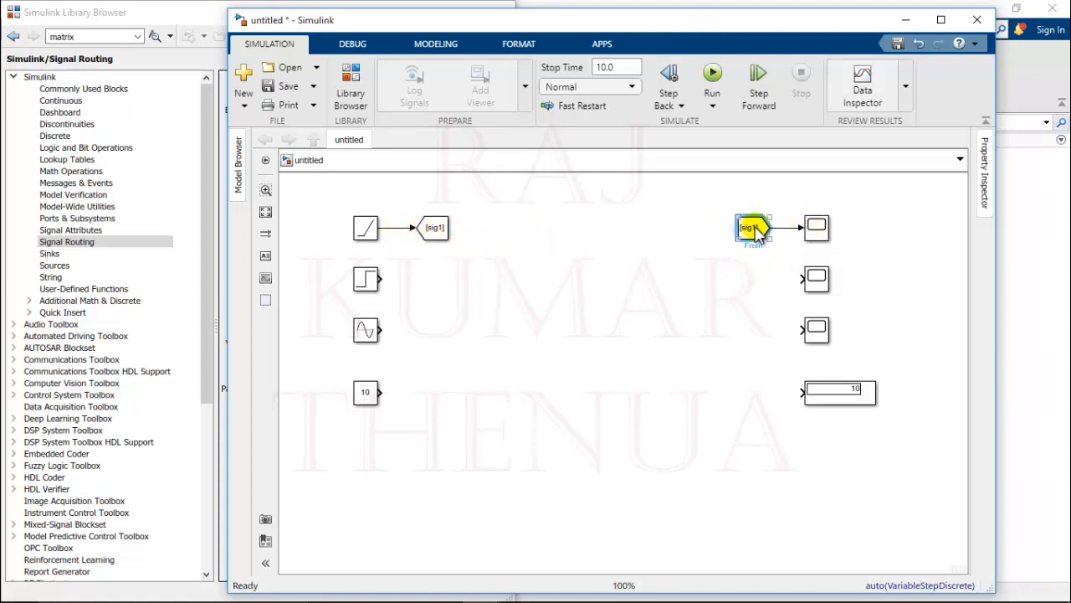
{"action": "left_click_drag", "start_coordinate": [749, 228], "coordinate": [766, 229]}
{"action": "left_click", "coordinate": [412, 231]}
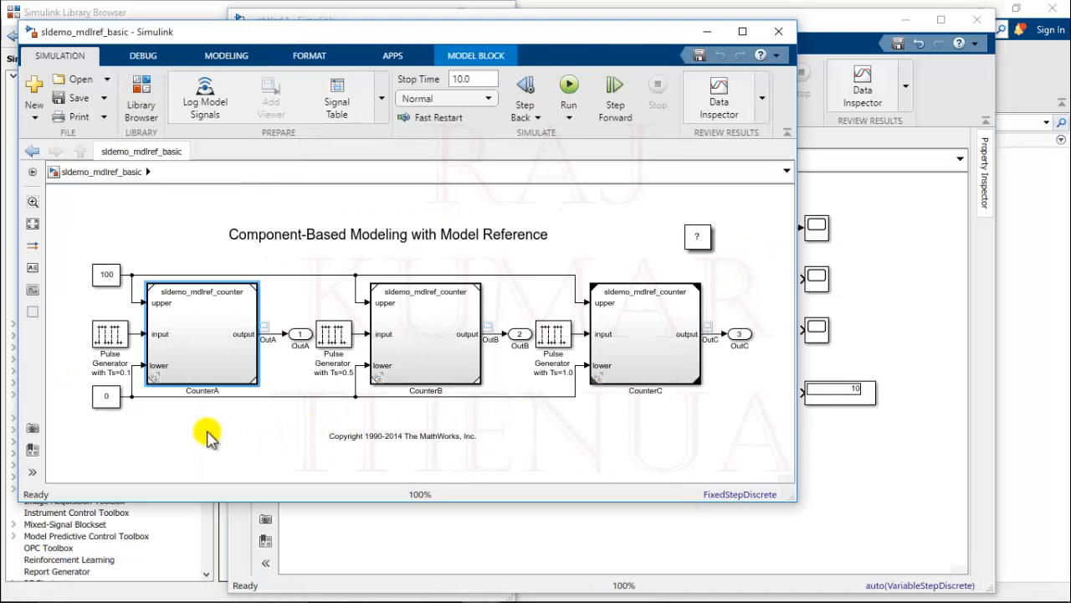
Examine the upper and lower Goto and From blocks inside CounterA of the sldemo_mdlref_basic example, then close the example
{"action": "double_click", "coordinate": [215, 335]}
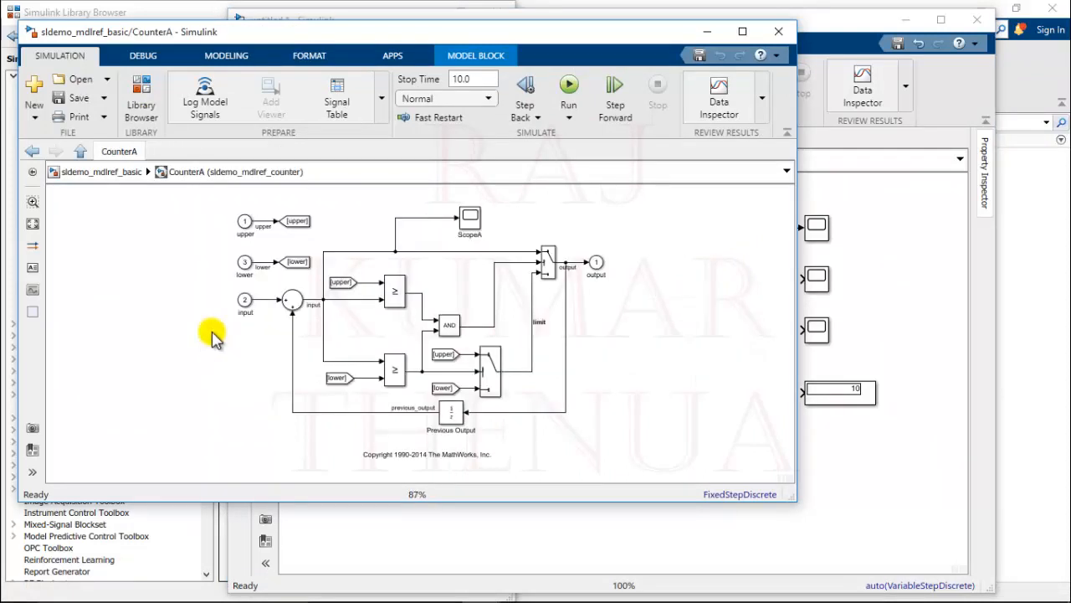
{"action": "left_click", "coordinate": [290, 225]}
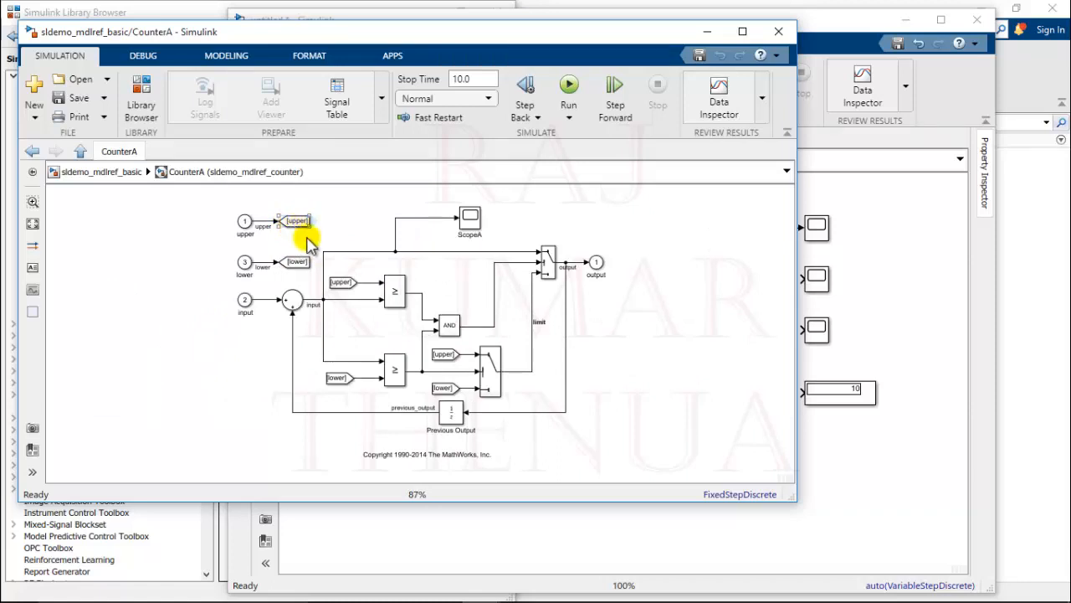
{"action": "left_click", "coordinate": [340, 284]}
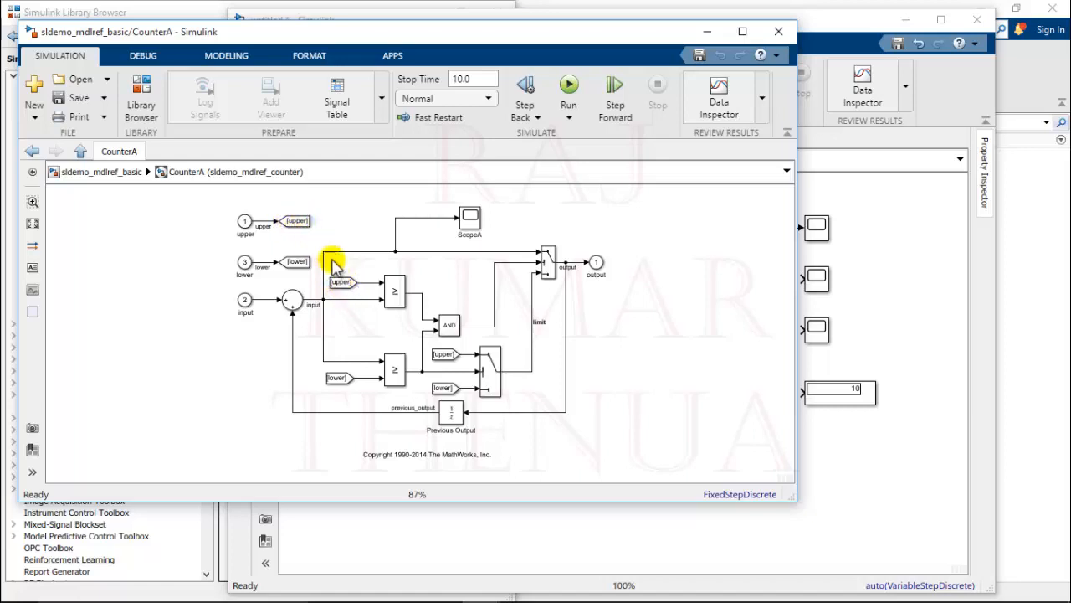
{"action": "left_click", "coordinate": [444, 355]}
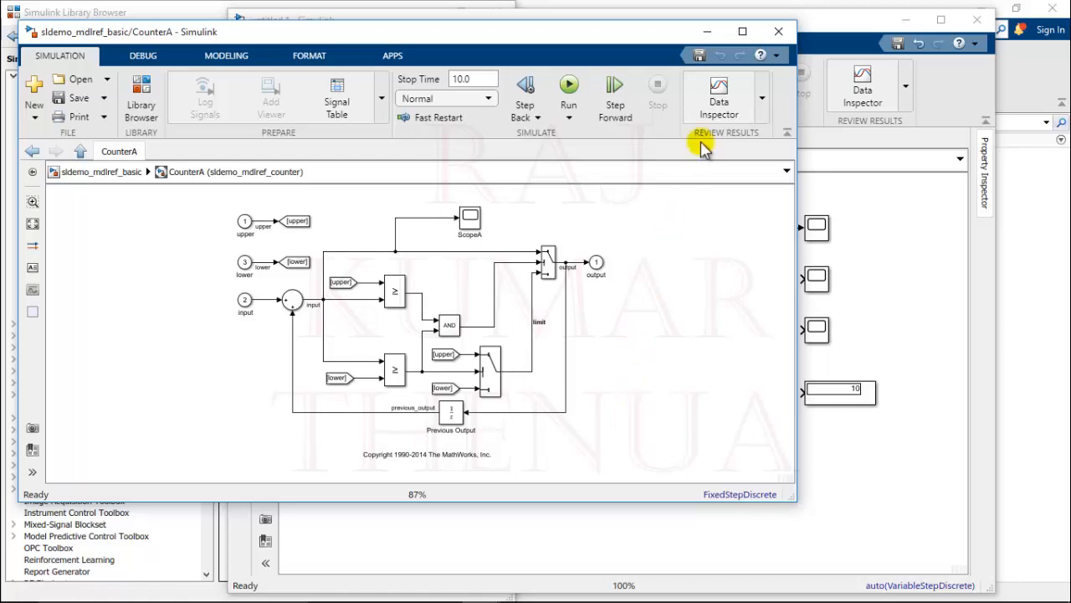
{"action": "left_click", "coordinate": [779, 33]}
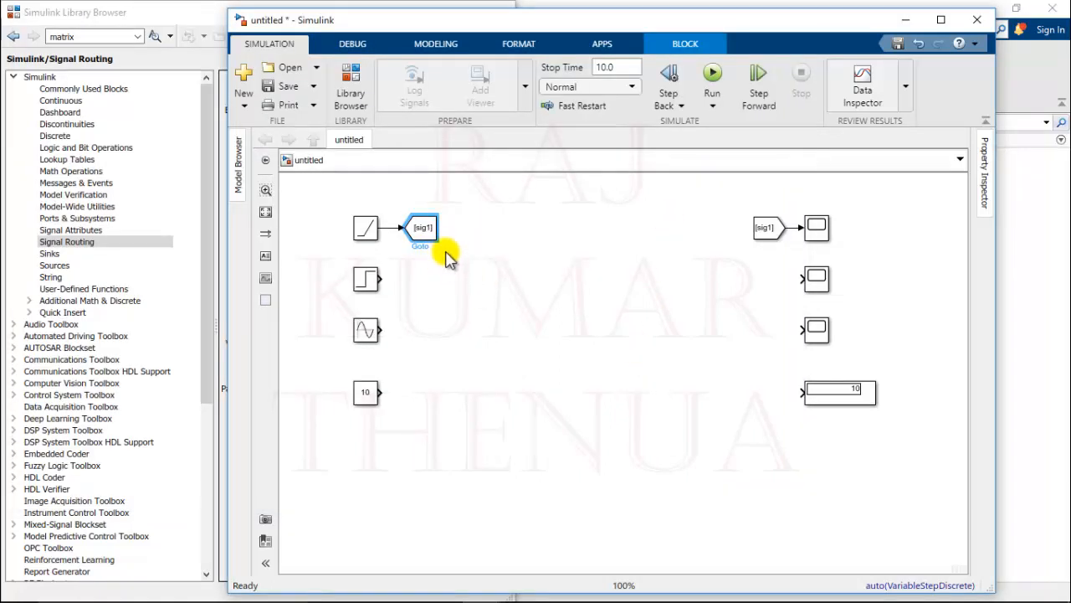
Place three Goto blocks beside the Step, Sine Wave and Constant sources, one in line with each
{"action": "left_click", "coordinate": [75, 242]}
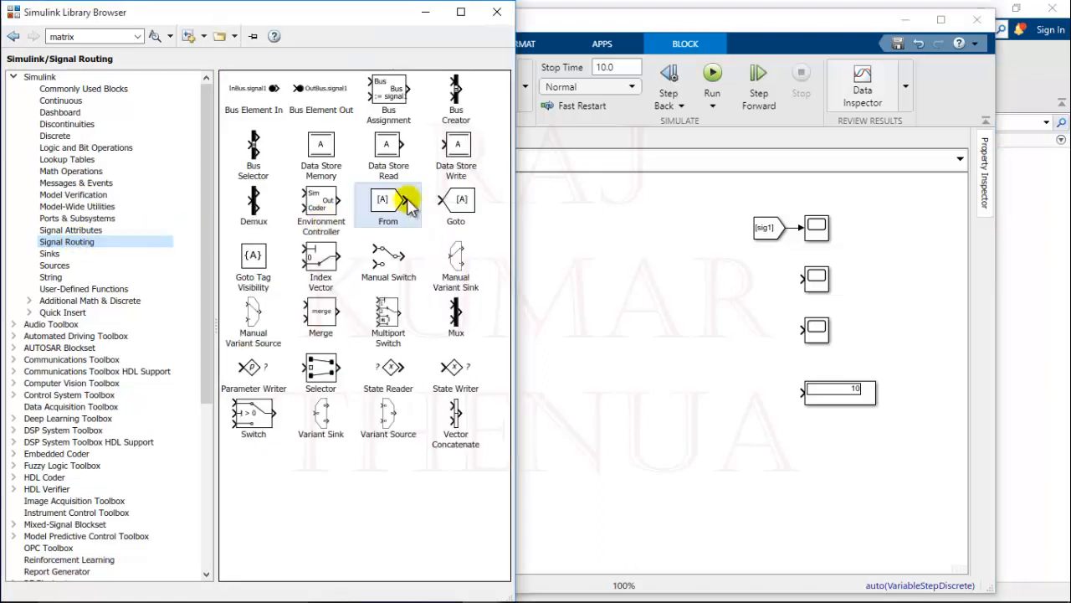
{"action": "left_click_drag", "start_coordinate": [407, 205], "coordinate": [441, 284]}
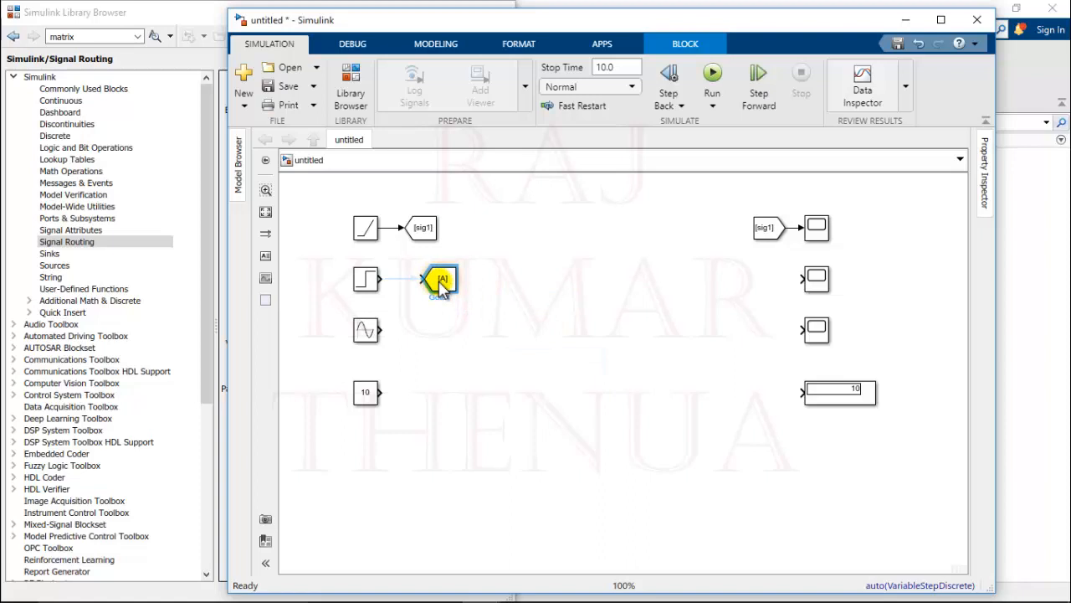
{"action": "left_click_drag", "start_coordinate": [441, 285], "coordinate": [438, 401]}
{"action": "left_click", "coordinate": [702, 313]}
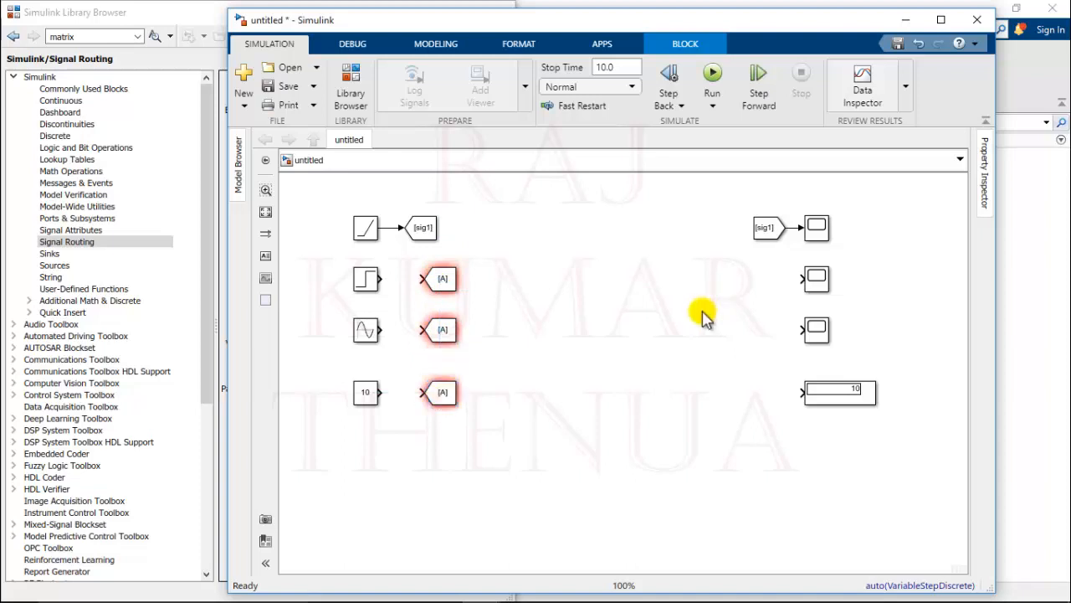
Place three From blocks in front of the second scope, third scope and display, with the upper one connected to its scope
{"action": "left_click", "coordinate": [82, 241]}
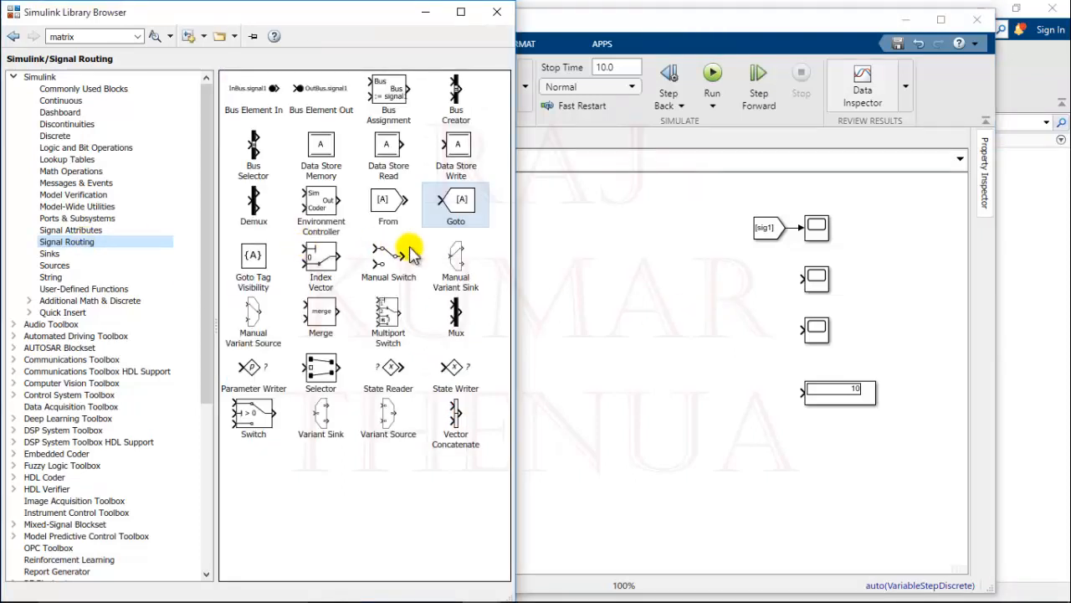
{"action": "left_click", "coordinate": [387, 210]}
{"action": "left_click_drag", "start_coordinate": [389, 209], "coordinate": [761, 397]}
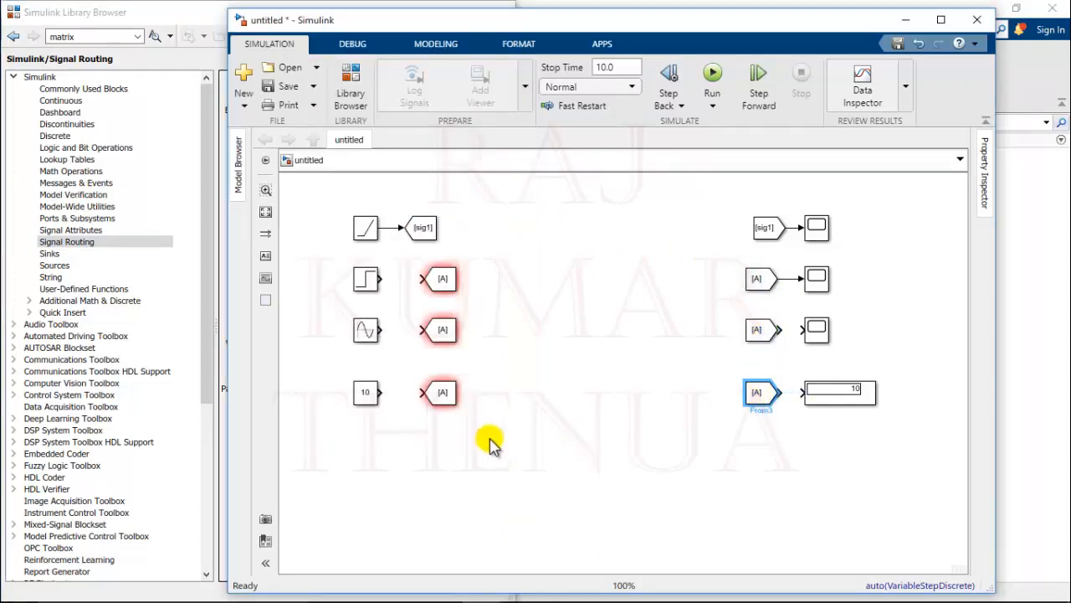
Set the Goto tag of the Goto block beside the Step source to sig2
{"action": "left_click", "coordinate": [447, 280]}
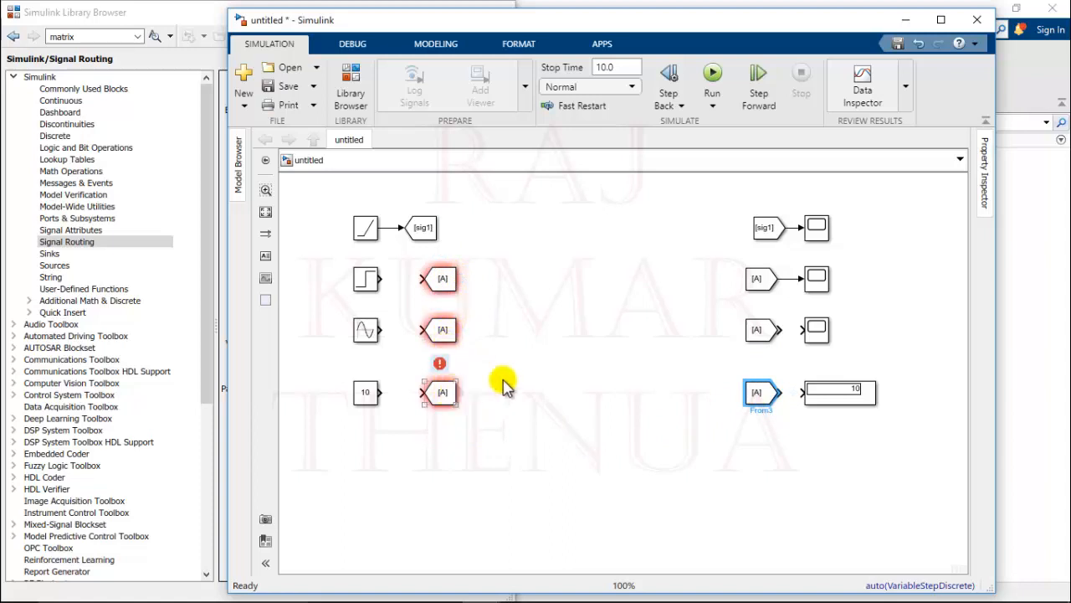
{"action": "double_click", "coordinate": [443, 279]}
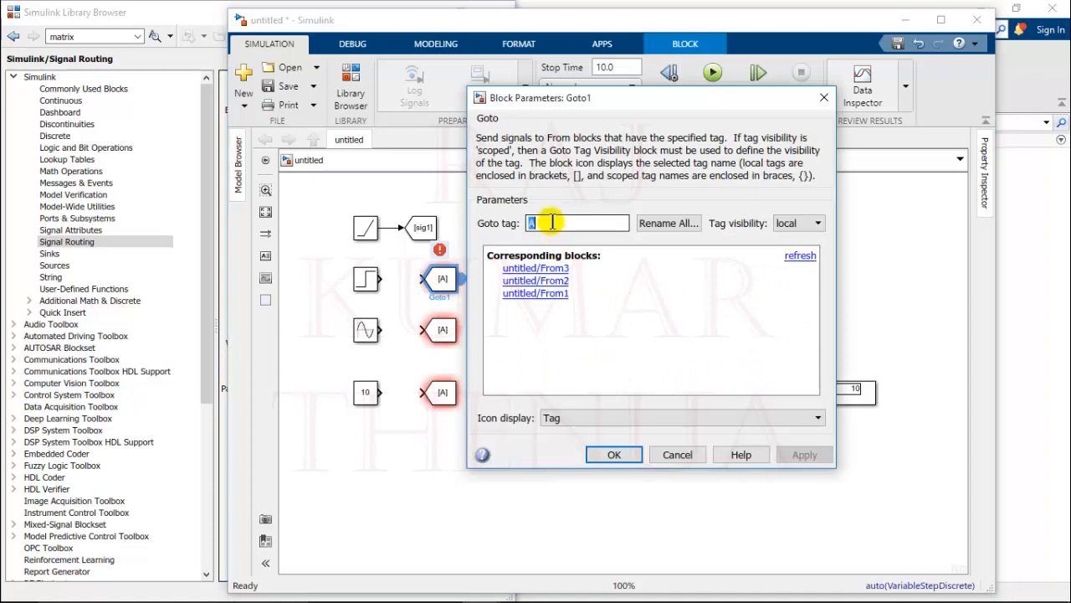
{"action": "type", "text": "sig2"}
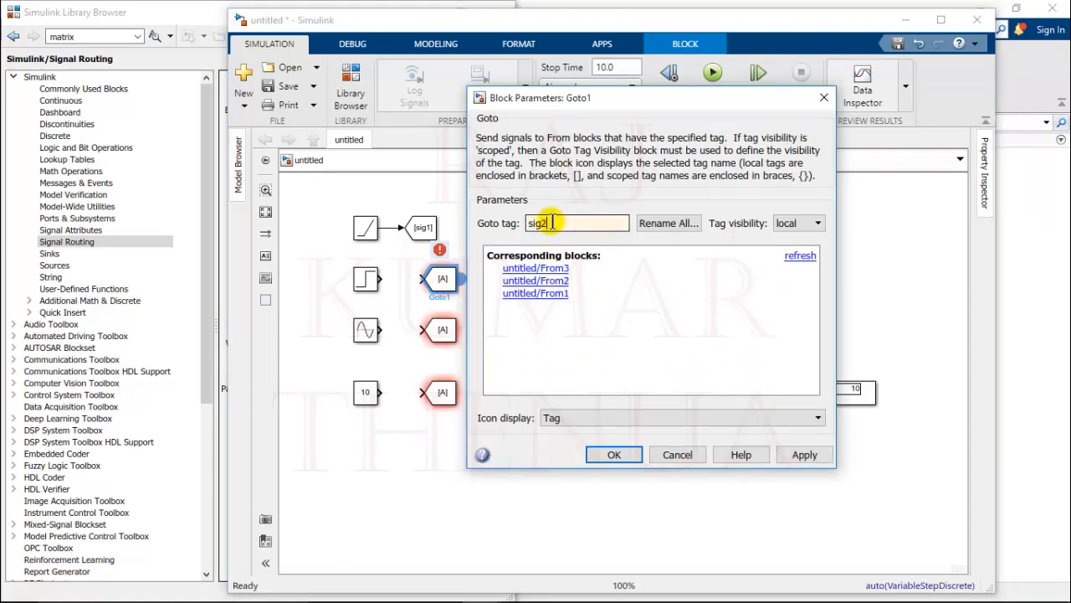
{"action": "left_click", "coordinate": [614, 454]}
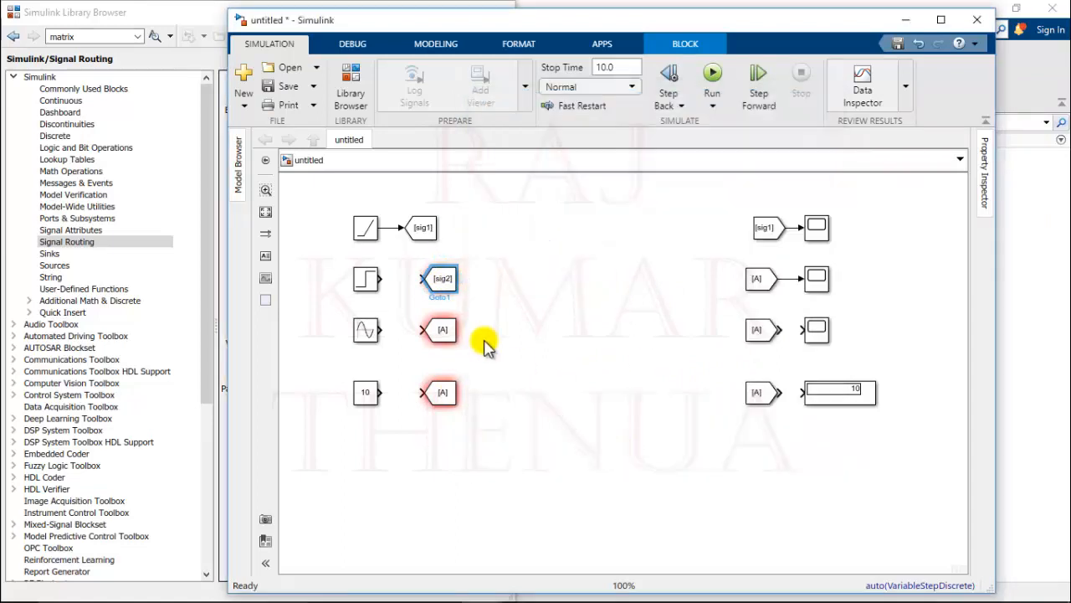
Set the Goto tags of the blocks beside the Sine Wave and Constant sources to sig3 and sig4
{"action": "double_click", "coordinate": [443, 329]}
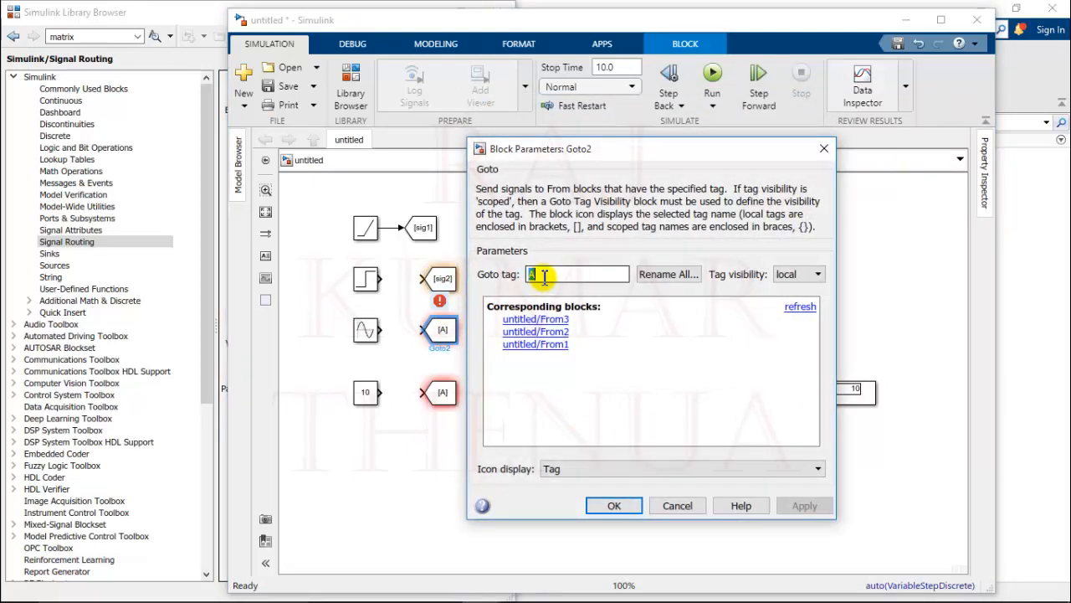
{"action": "type", "text": "sig3"}
{"action": "left_click", "coordinate": [615, 505]}
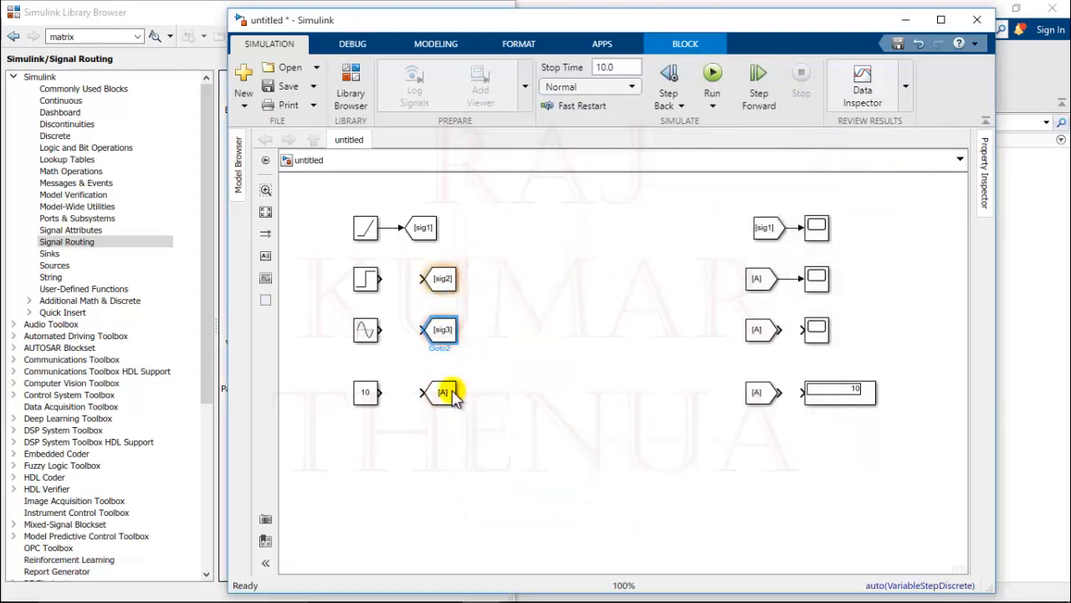
{"action": "double_click", "coordinate": [443, 392]}
{"action": "double_click", "coordinate": [555, 336]}
{"action": "type", "text": "sig4"}
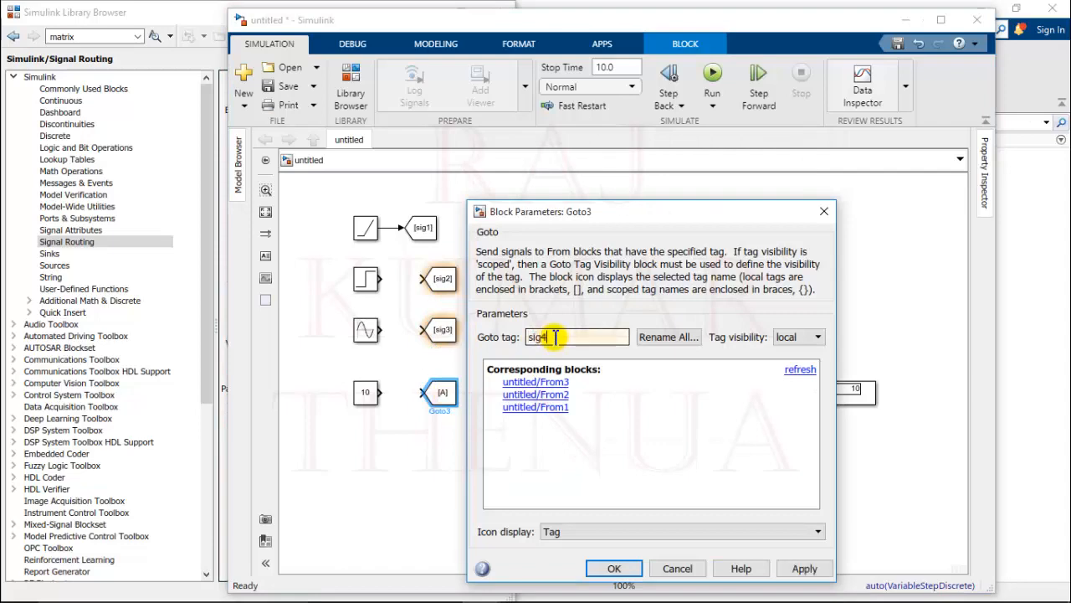
{"action": "left_click", "coordinate": [615, 569]}
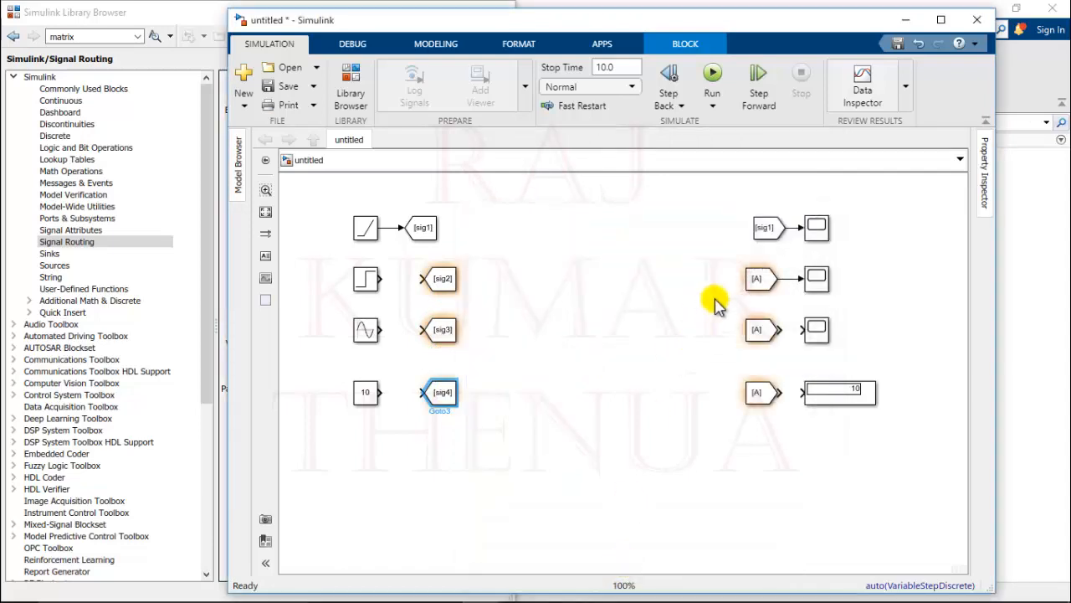
Set the Goto tag of the From block feeding the second scope to sig2
{"action": "left_click", "coordinate": [760, 280]}
{"action": "double_click", "coordinate": [762, 284]}
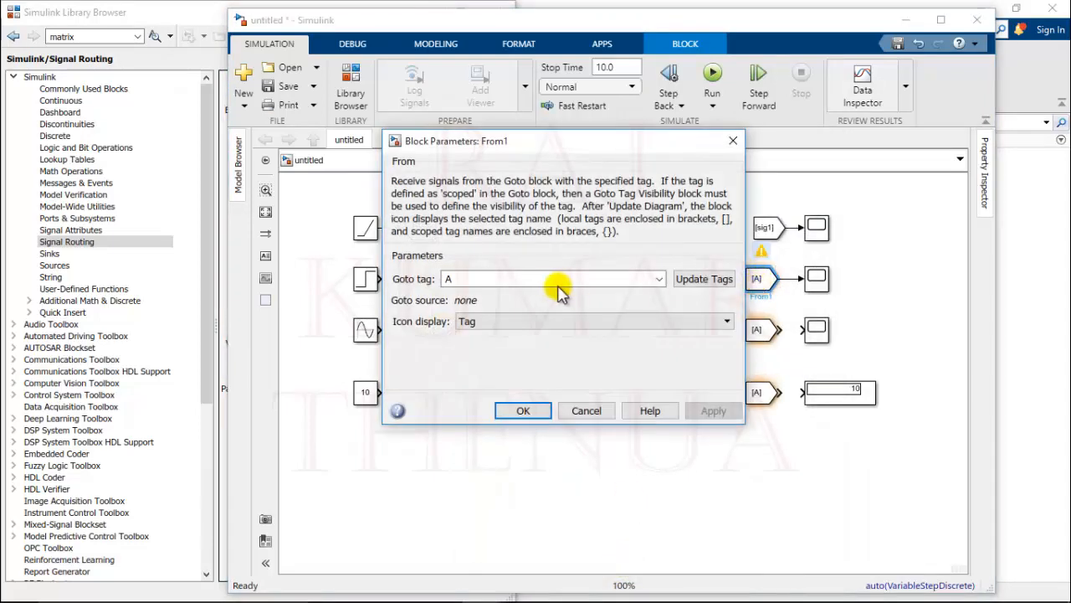
{"action": "type", "text": "si"}
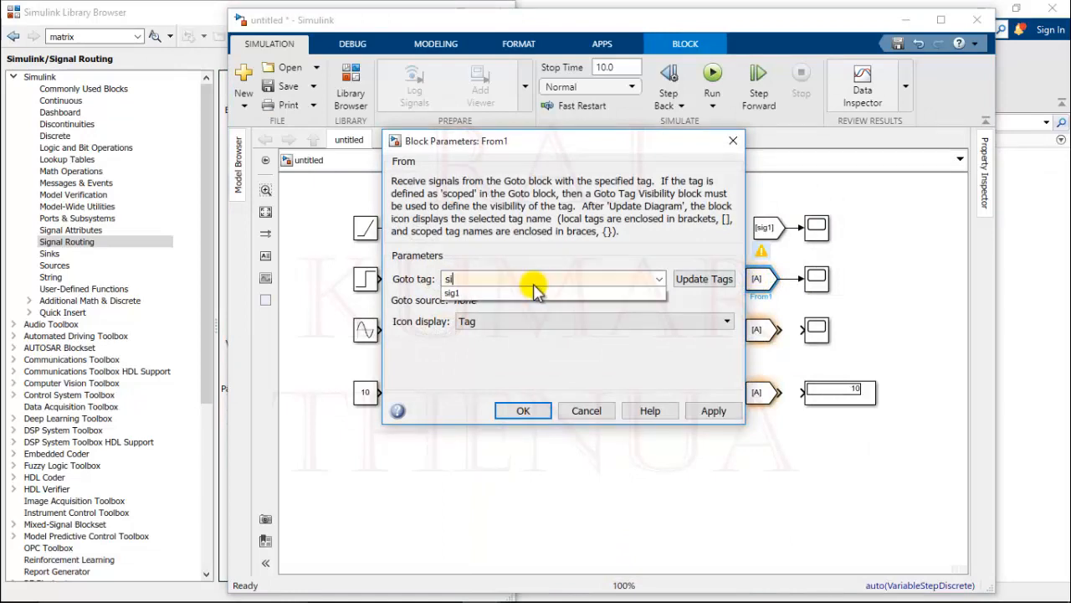
{"action": "type", "text": "g2"}
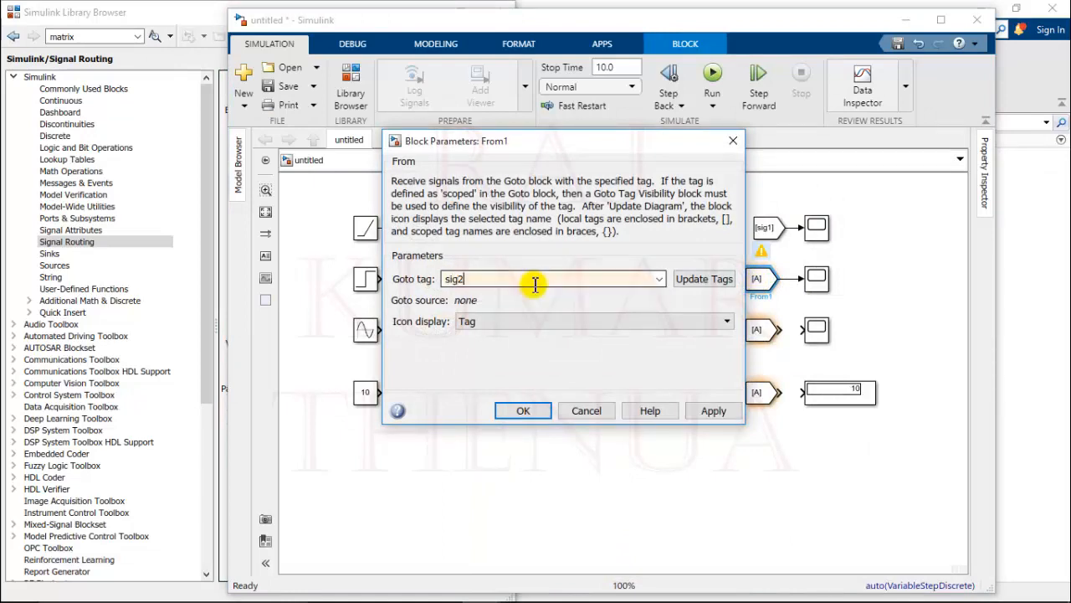
{"action": "left_click", "coordinate": [512, 409]}
Set the Goto tags of the From blocks before the third scope and the display to sig3 and sig4
{"action": "double_click", "coordinate": [758, 330]}
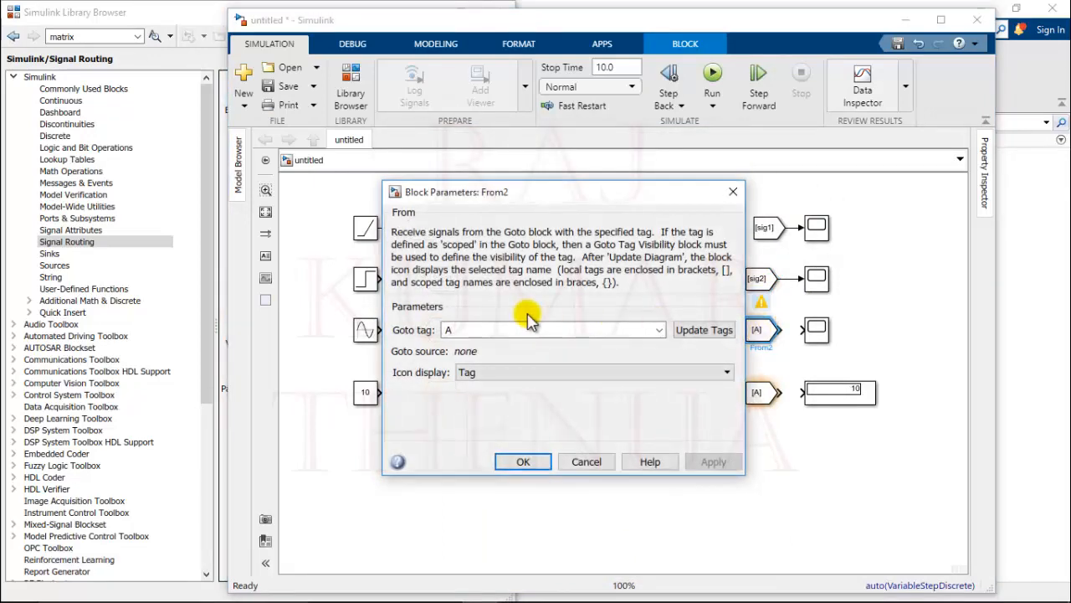
{"action": "type", "text": "sig"}
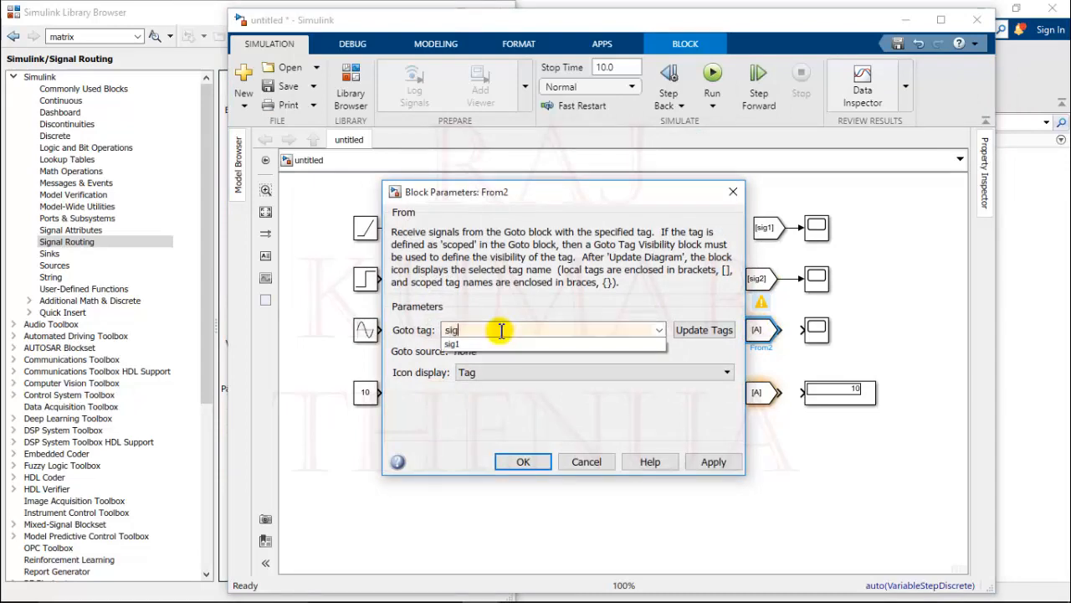
{"action": "type", "text": "3"}
{"action": "key", "text": "Return"}
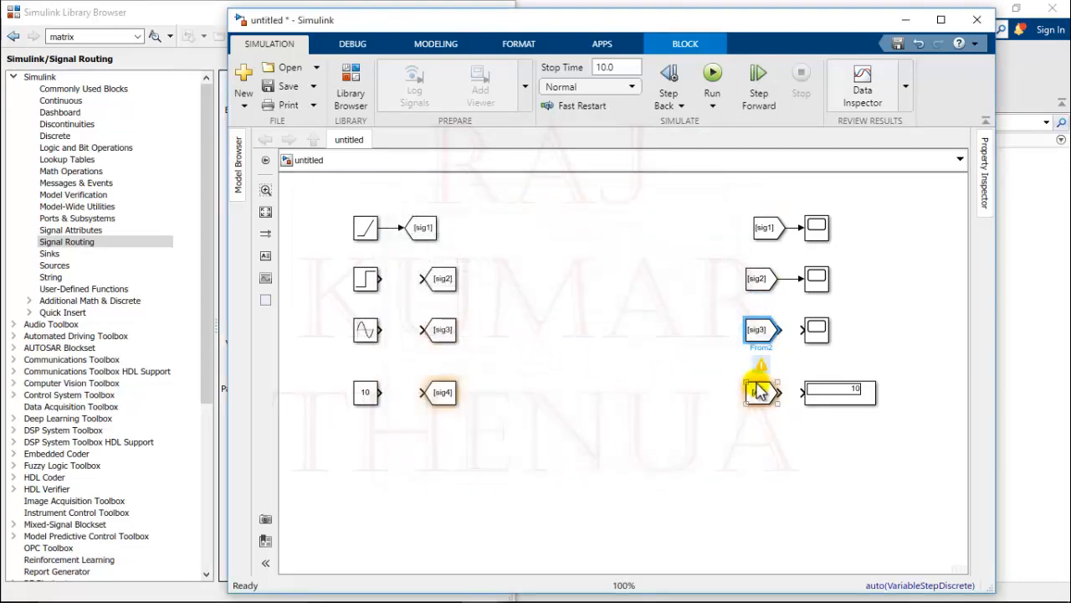
{"action": "double_click", "coordinate": [765, 392]}
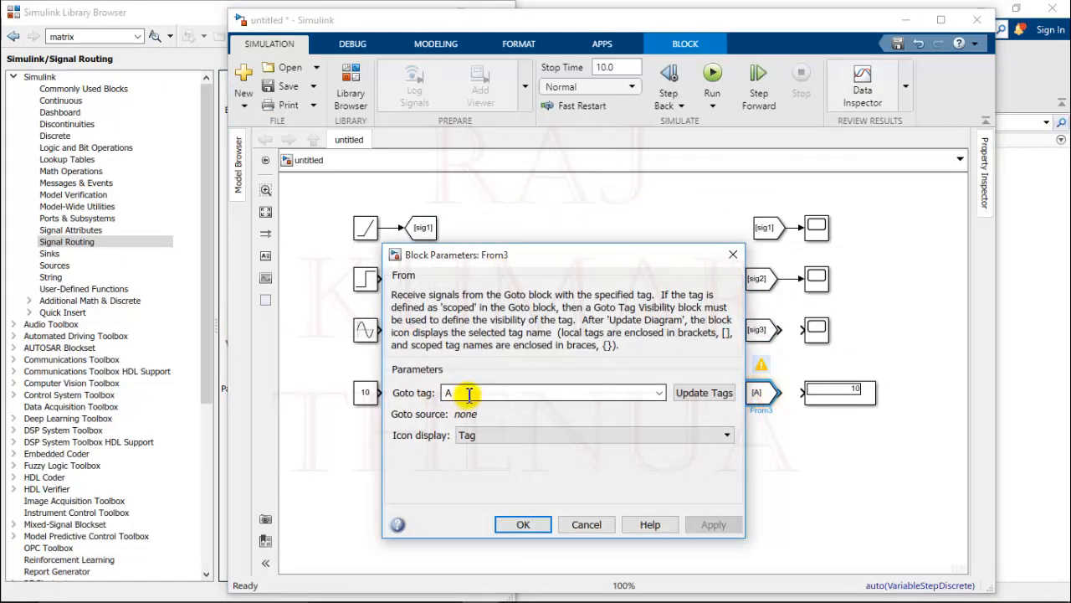
{"action": "type", "text": "sig"}
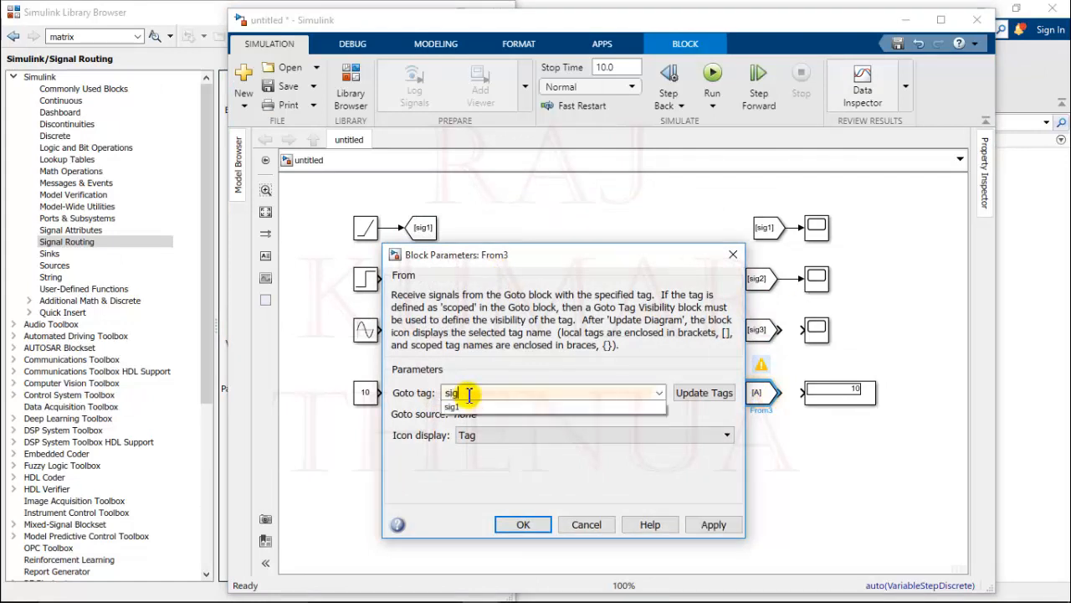
{"action": "type", "text": "4"}
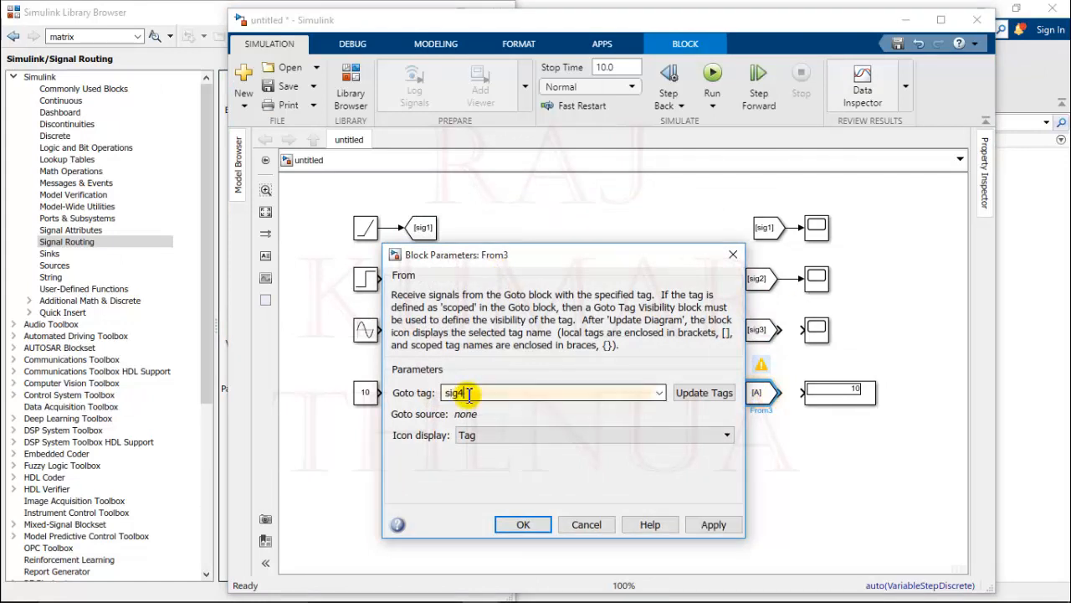
{"action": "left_click", "coordinate": [527, 525]}
Set the Constant block's value to 5
{"action": "double_click", "coordinate": [365, 392]}
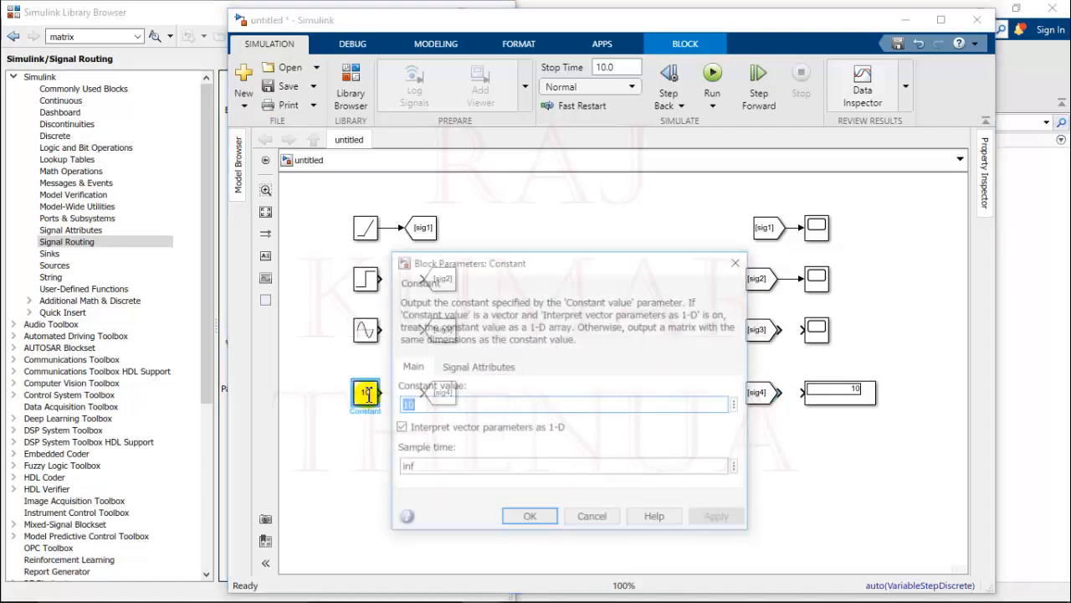
{"action": "type", "text": "5"}
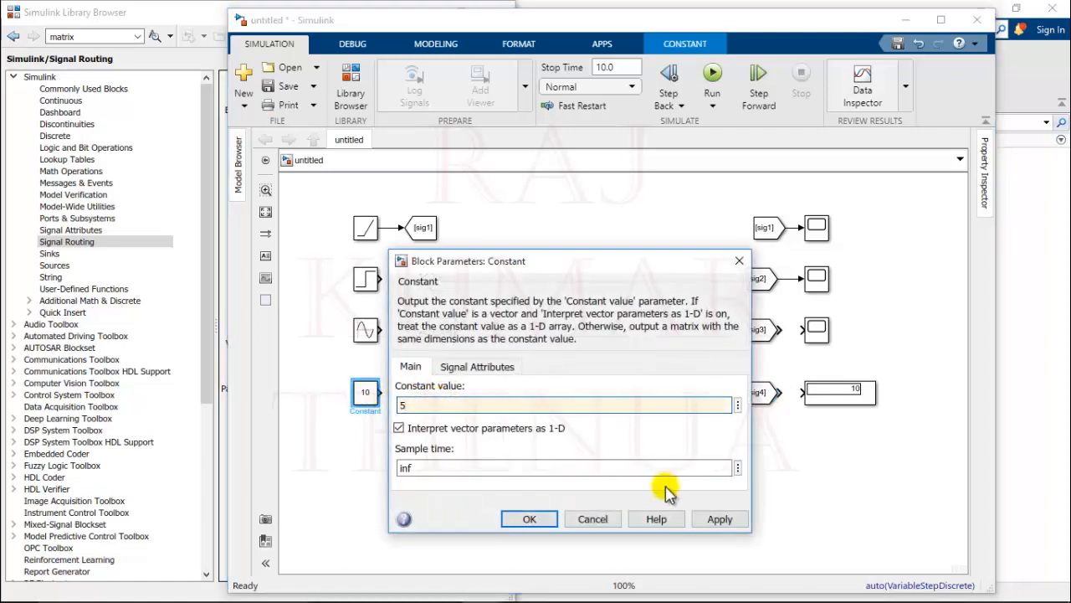
{"action": "left_click", "coordinate": [720, 519]}
{"action": "left_click", "coordinate": [529, 519]}
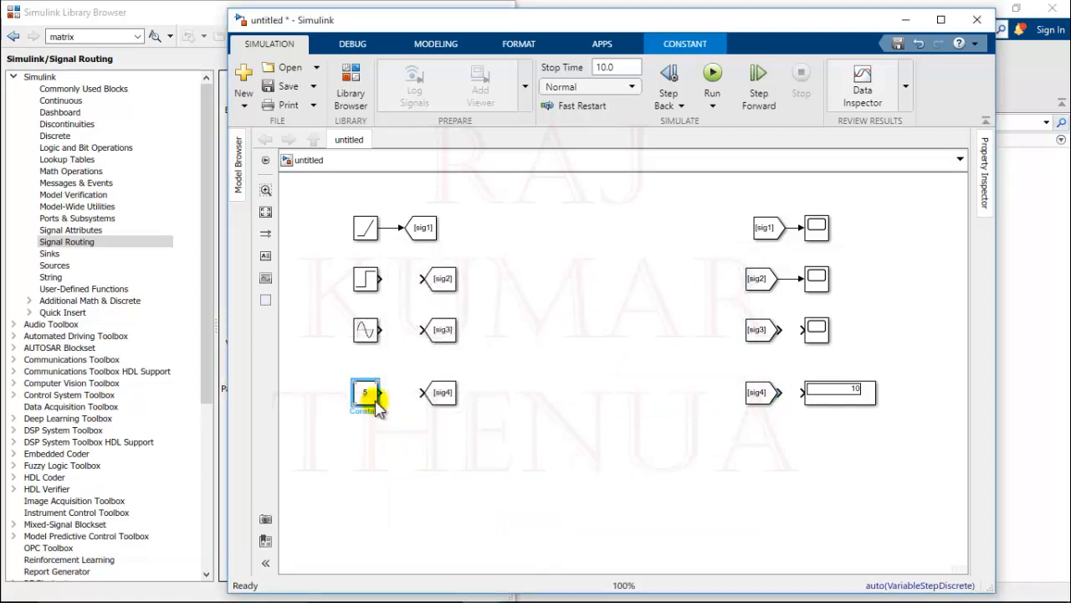
Connect the sig2, sig3 and sig4 Goto blocks to their sources, and the sig3 and sig4 From blocks to the third scope and display
{"action": "left_click", "coordinate": [441, 282]}
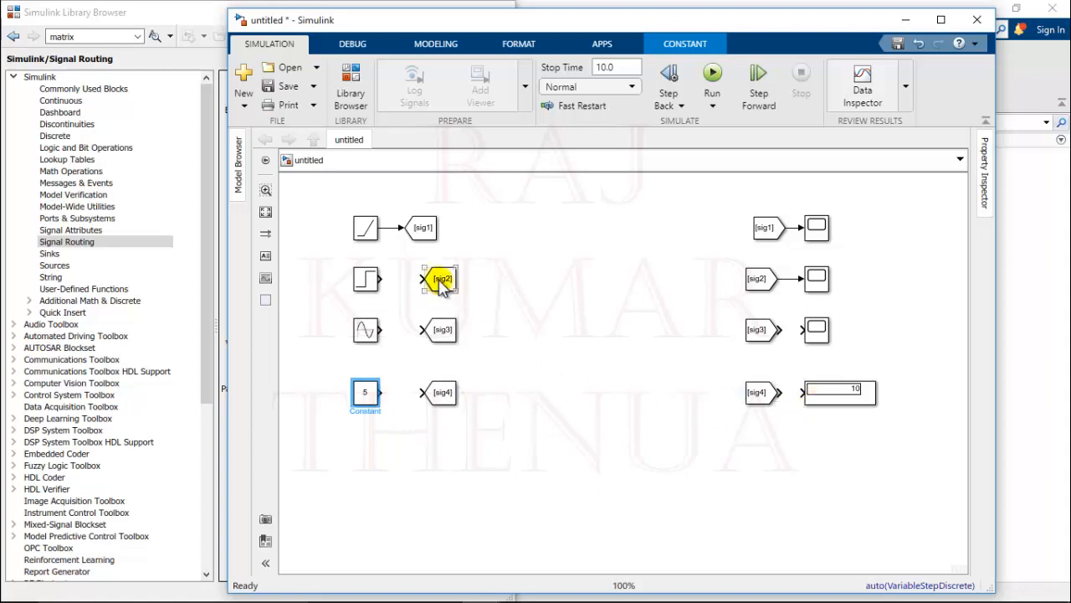
{"action": "mouse_move", "coordinate": [439, 279]}
{"action": "left_mouse_down"}
{"action": "mouse_move", "coordinate": [402, 278]}
{"action": "mouse_move", "coordinate": [418, 279]}
{"action": "left_mouse_up"}
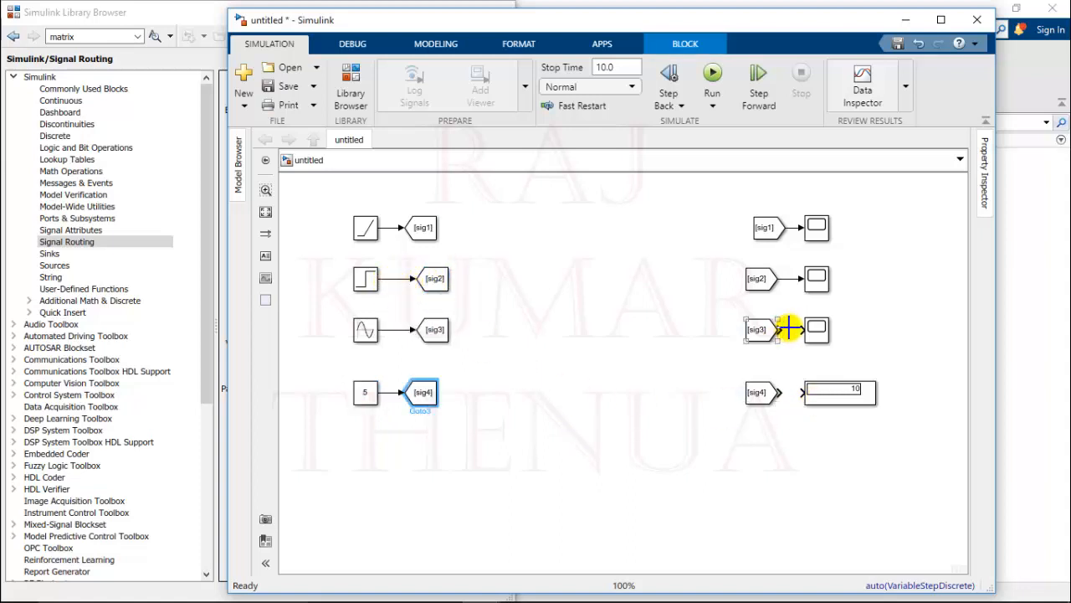
{"action": "left_click_drag", "start_coordinate": [789, 329], "coordinate": [806, 329]}
{"action": "left_click", "coordinate": [770, 452]}
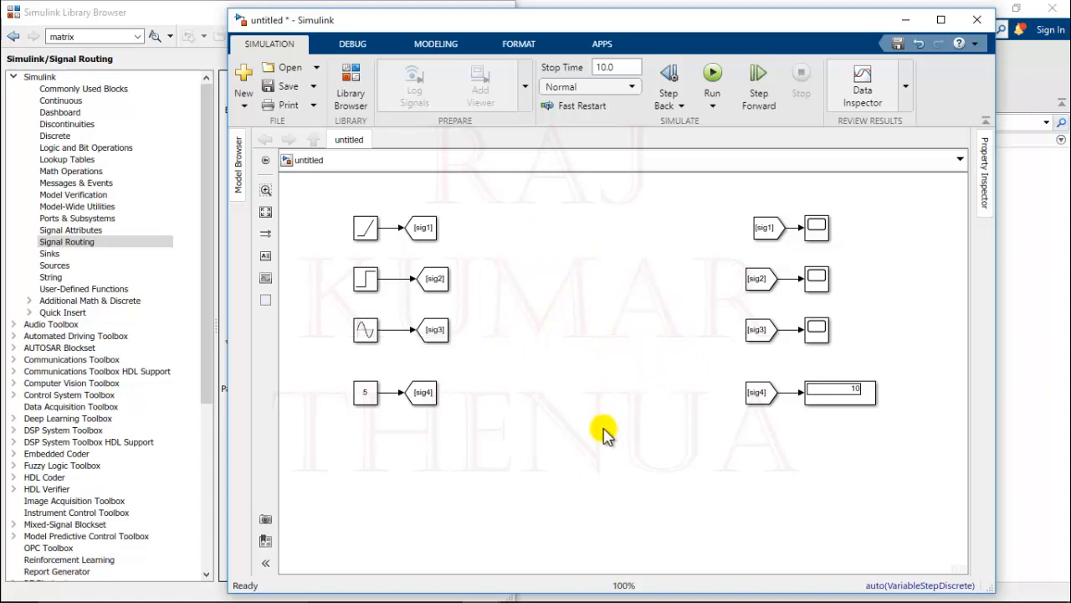
Run the simulation and compare the display's reading with the Constant block's value
{"action": "left_click", "coordinate": [711, 75]}
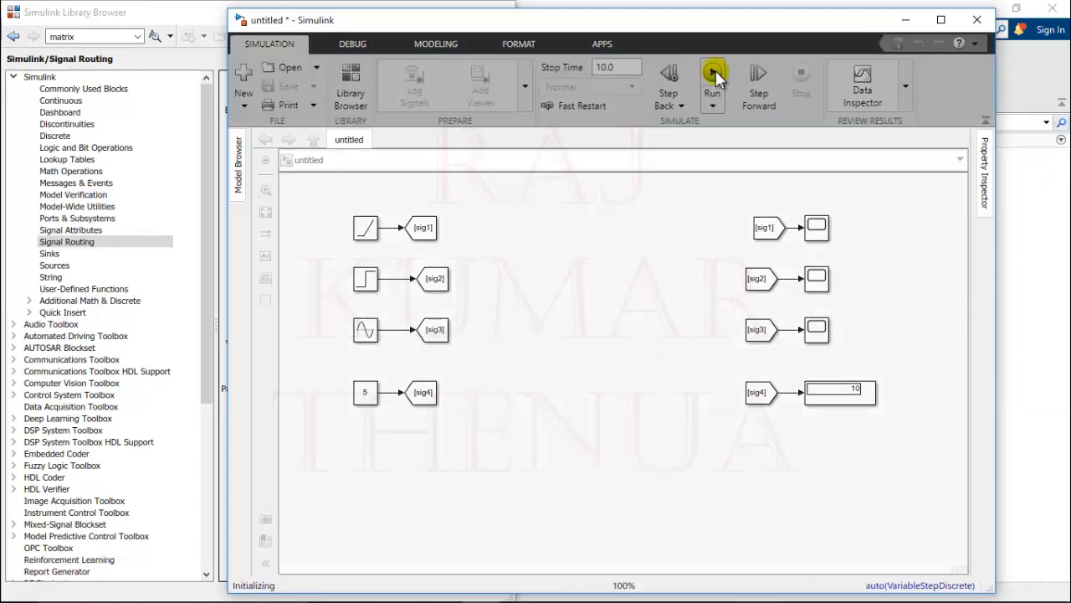
{"action": "left_click", "coordinate": [858, 394]}
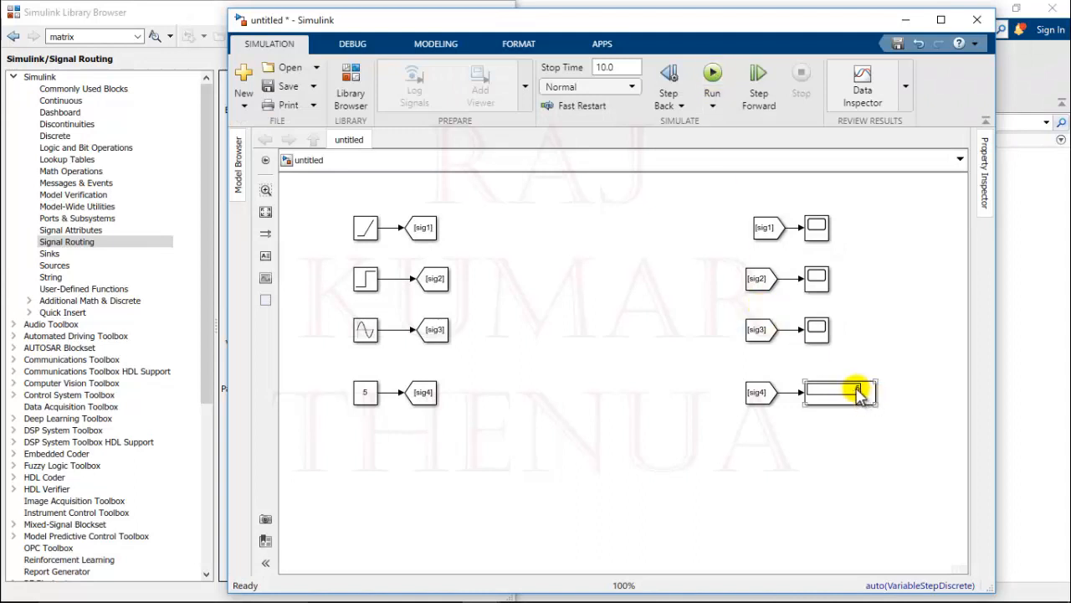
{"action": "left_click", "coordinate": [365, 391]}
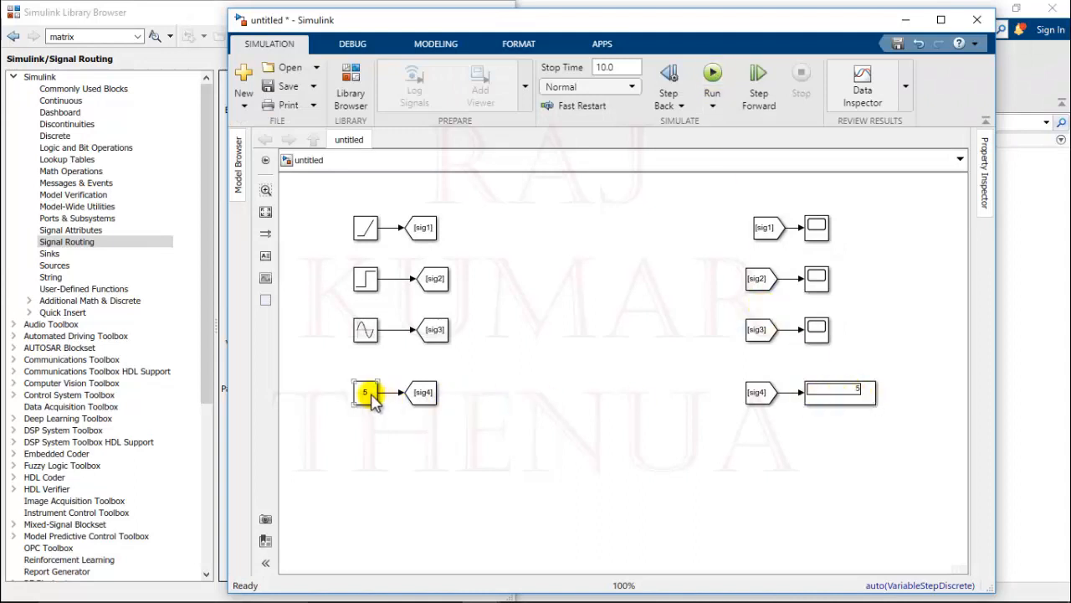
{"action": "left_click", "coordinate": [658, 416]}
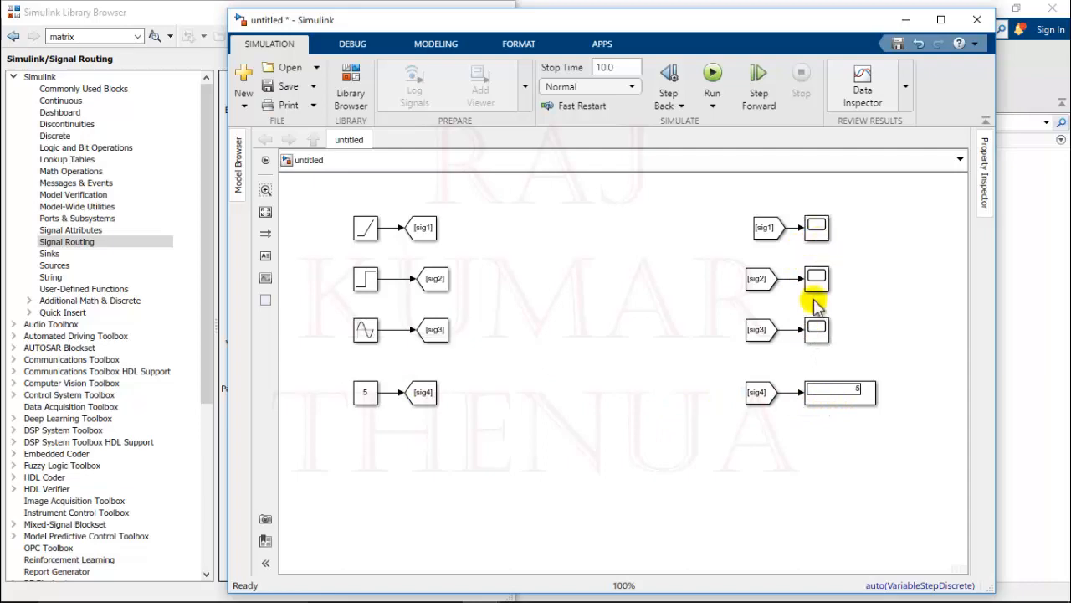
View the sine signal plot in the third scope, then close the scope window
{"action": "left_click", "coordinate": [817, 330]}
{"action": "double_click", "coordinate": [817, 330]}
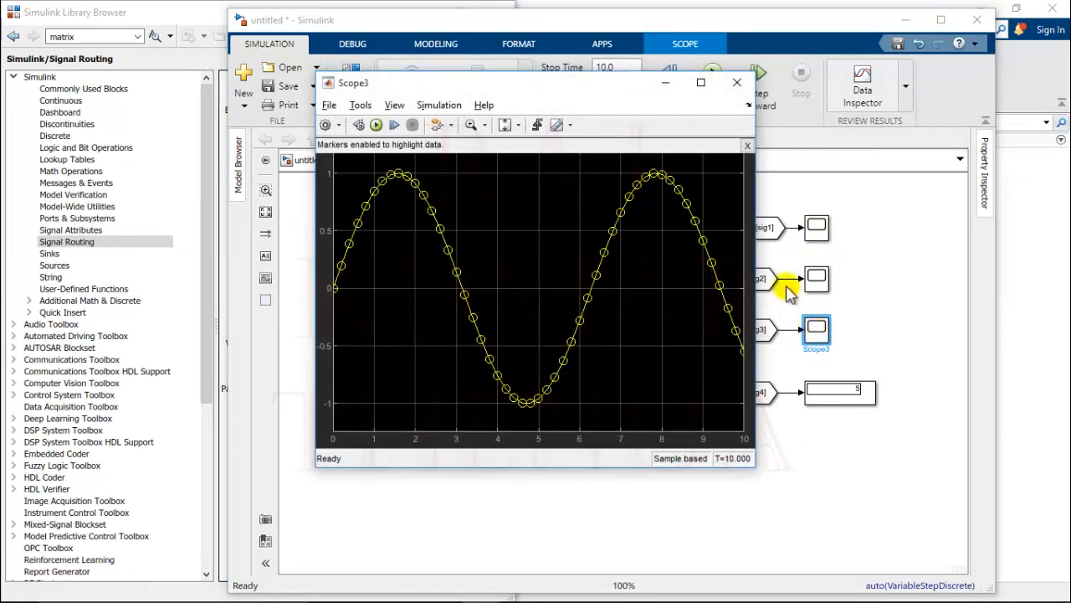
{"action": "left_click", "coordinate": [737, 83]}
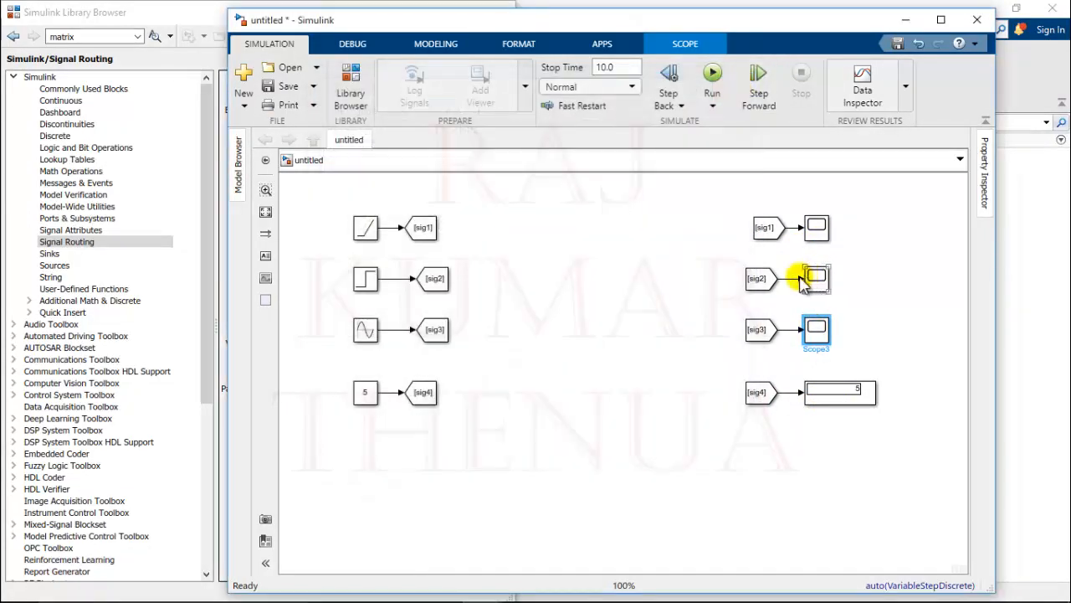
{"action": "left_click", "coordinate": [613, 416]}
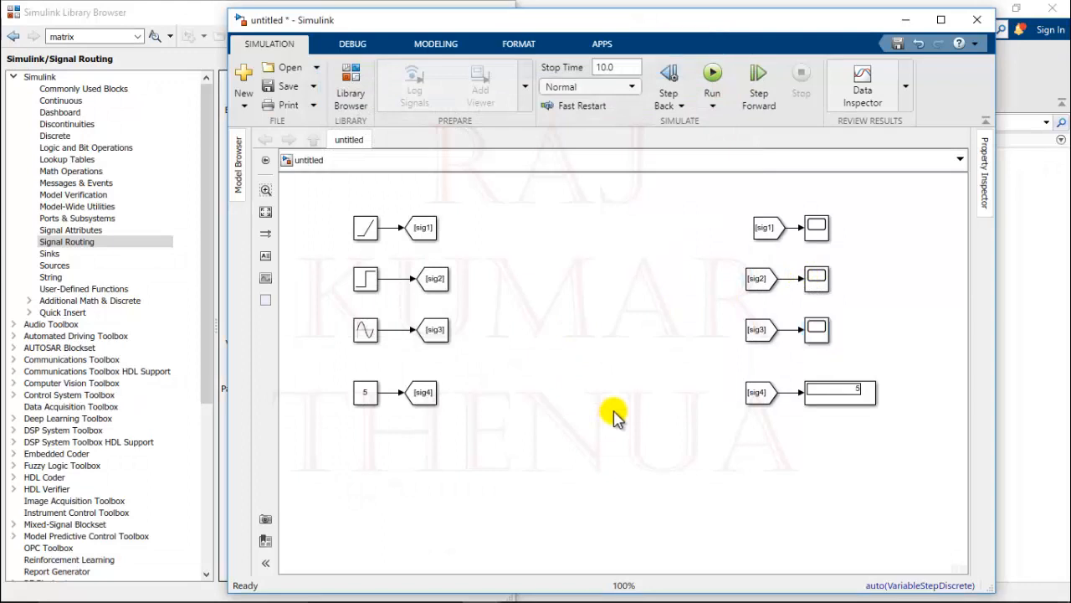